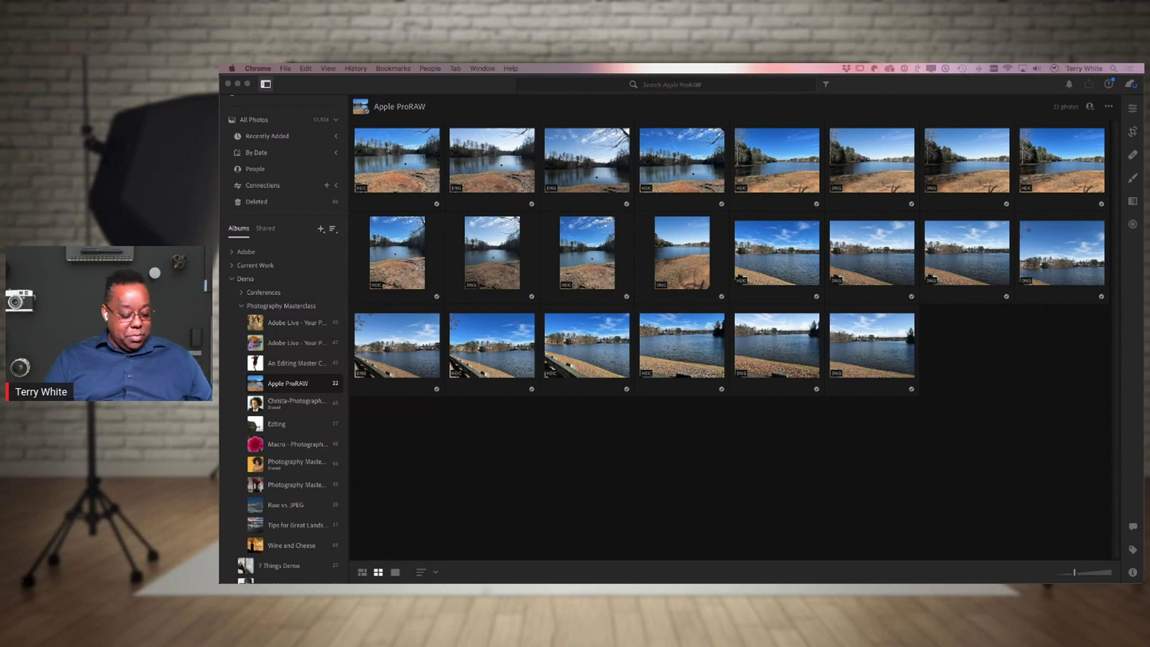
# Step: Bring the QuickTime mirrored iPhone window to the front beside the Lightroom album grid
pyautogui.press('super+Tab')
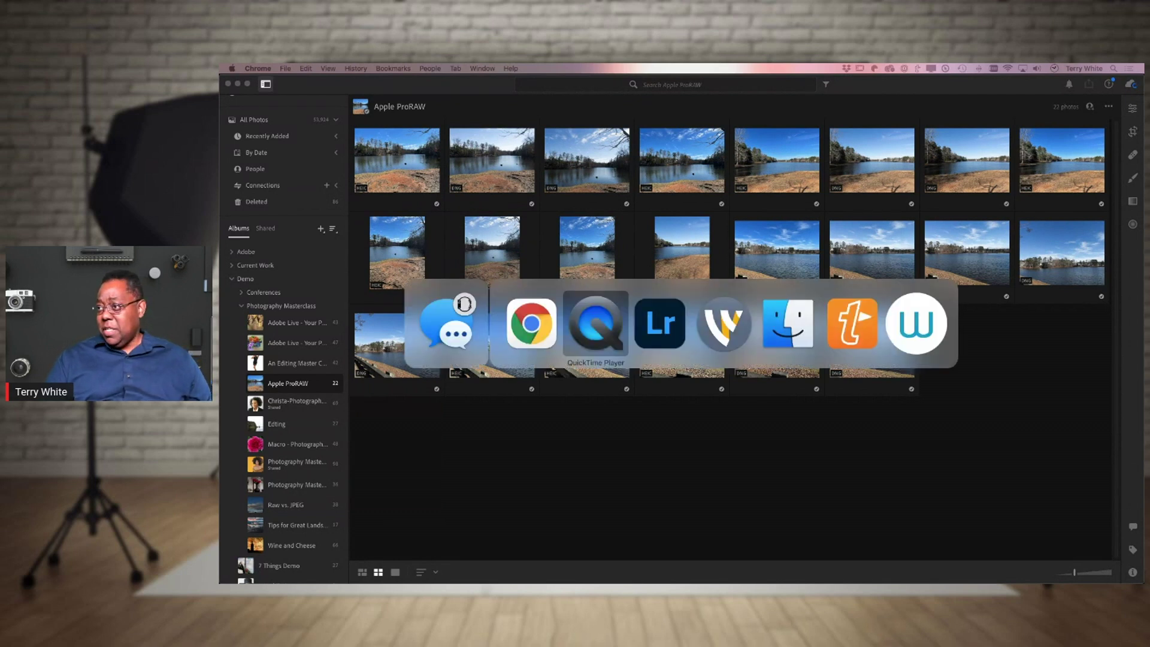
pyautogui.press('Escape')
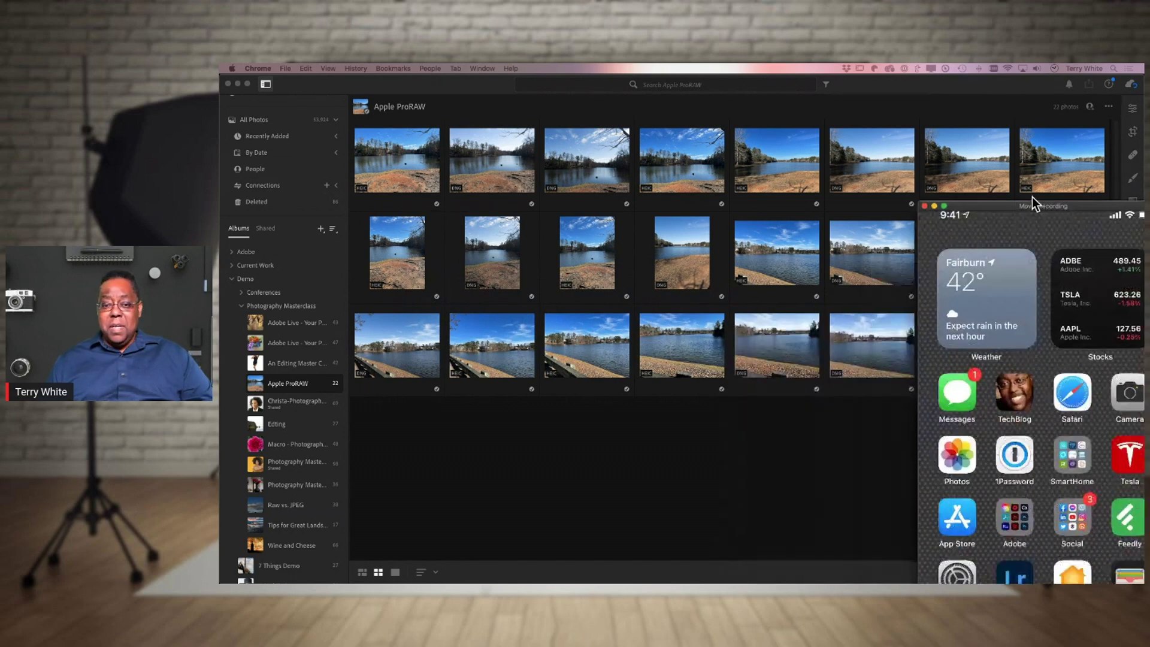
pyautogui.click(886, 75)
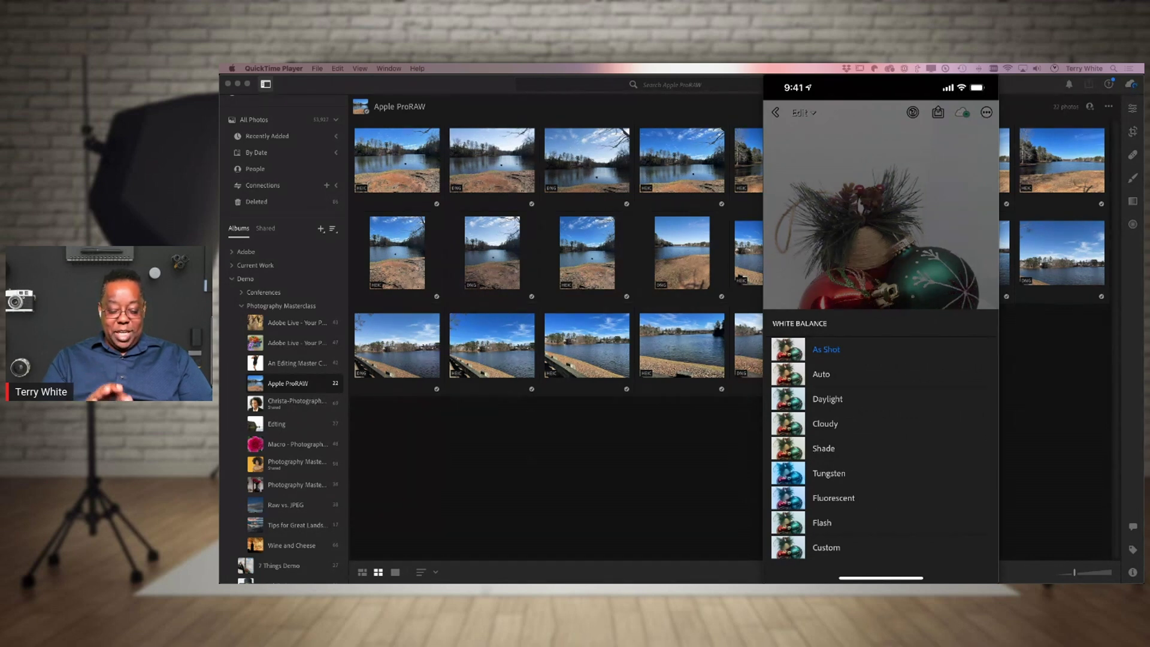
# Step: Try the Daylight, Cloudy and Flash white balance presets on the ornament photo, then switch to Custom
pyautogui.click(827, 399)
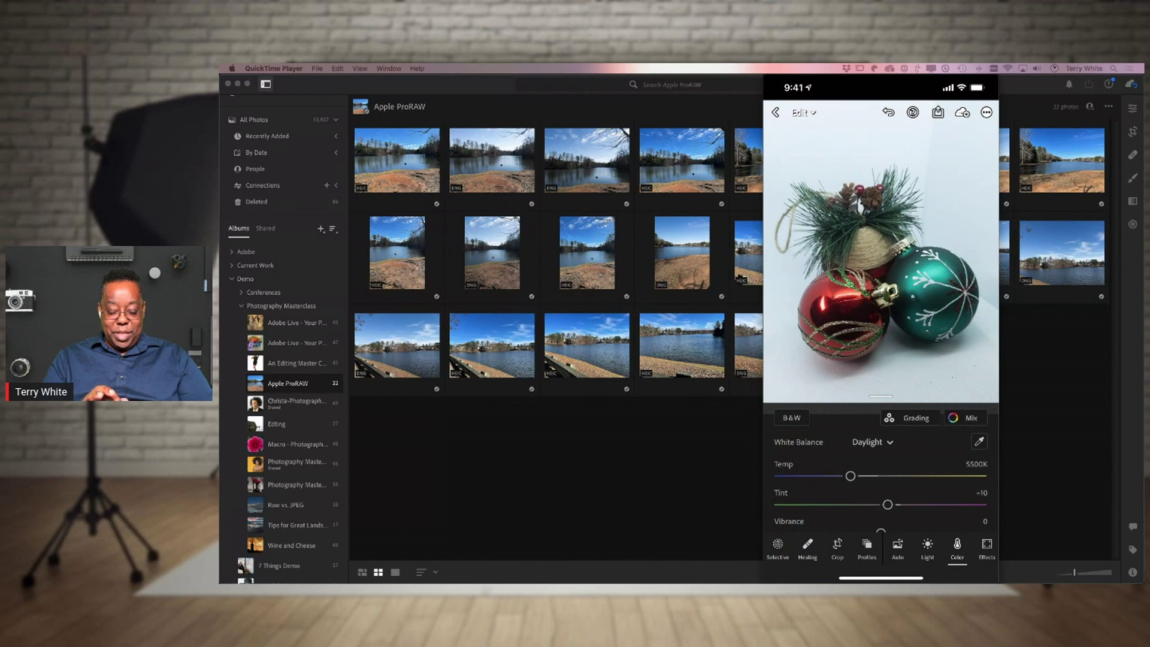
pyautogui.click(872, 442)
pyautogui.click(825, 423)
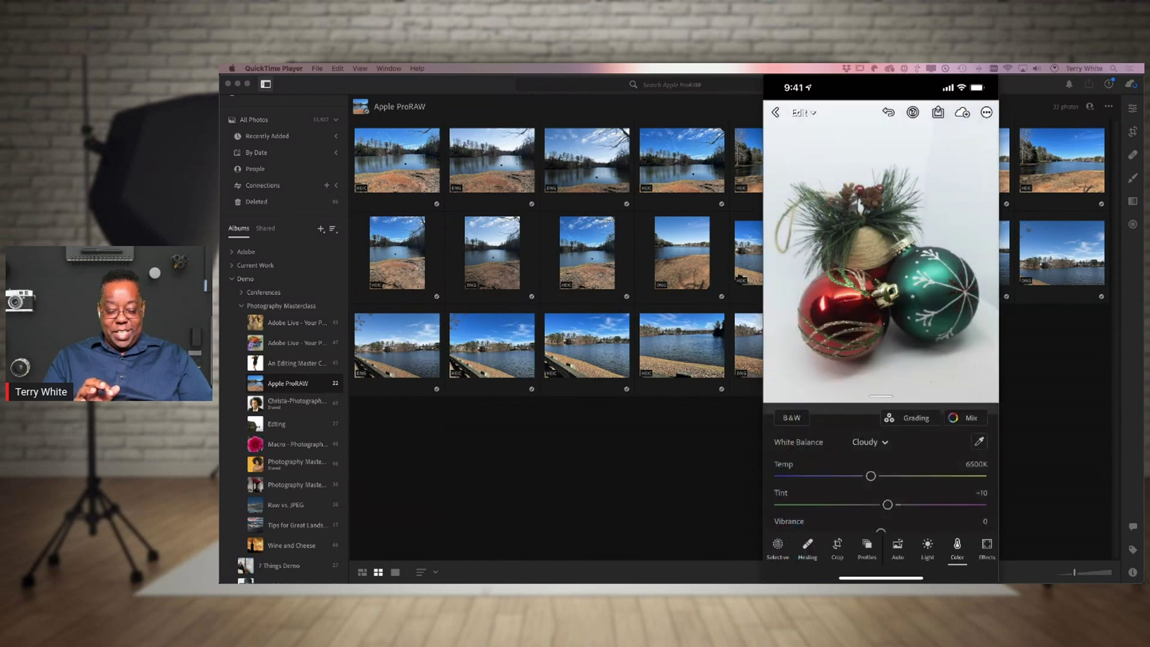
pyautogui.click(870, 442)
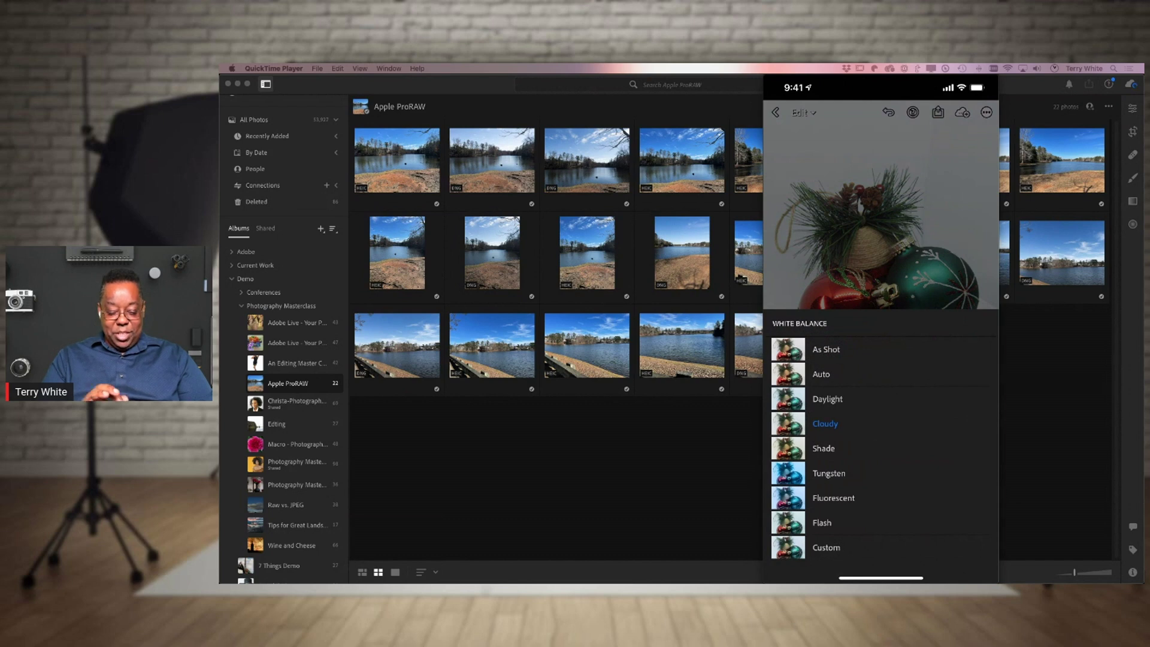
pyautogui.click(822, 522)
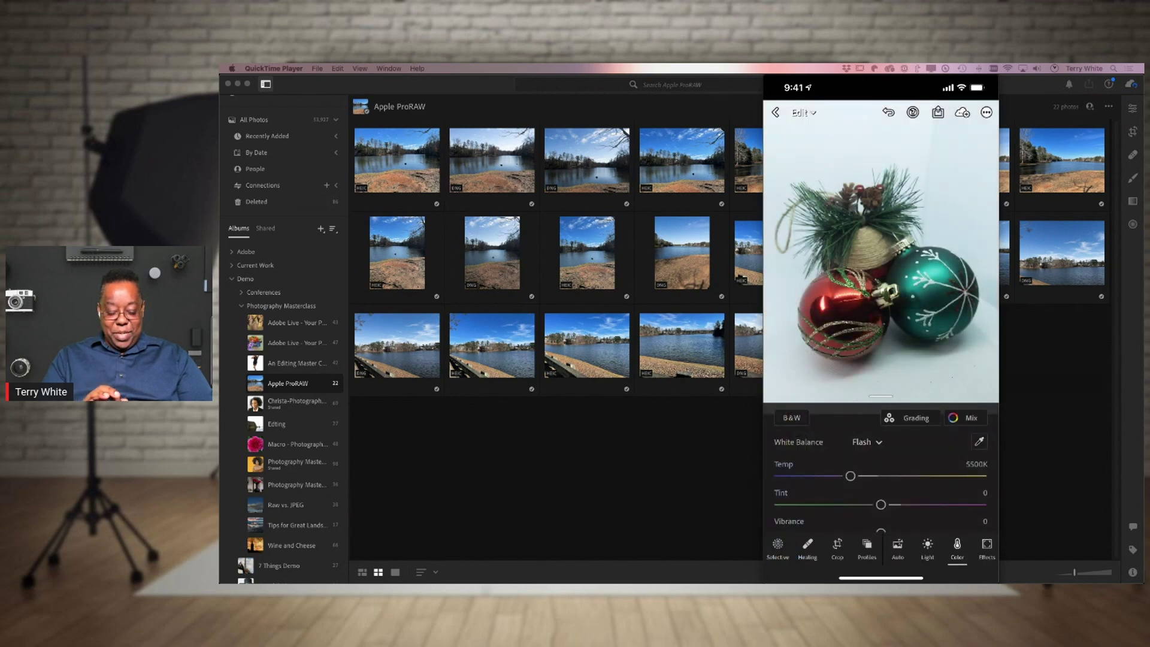
pyautogui.click(866, 442)
pyautogui.click(822, 544)
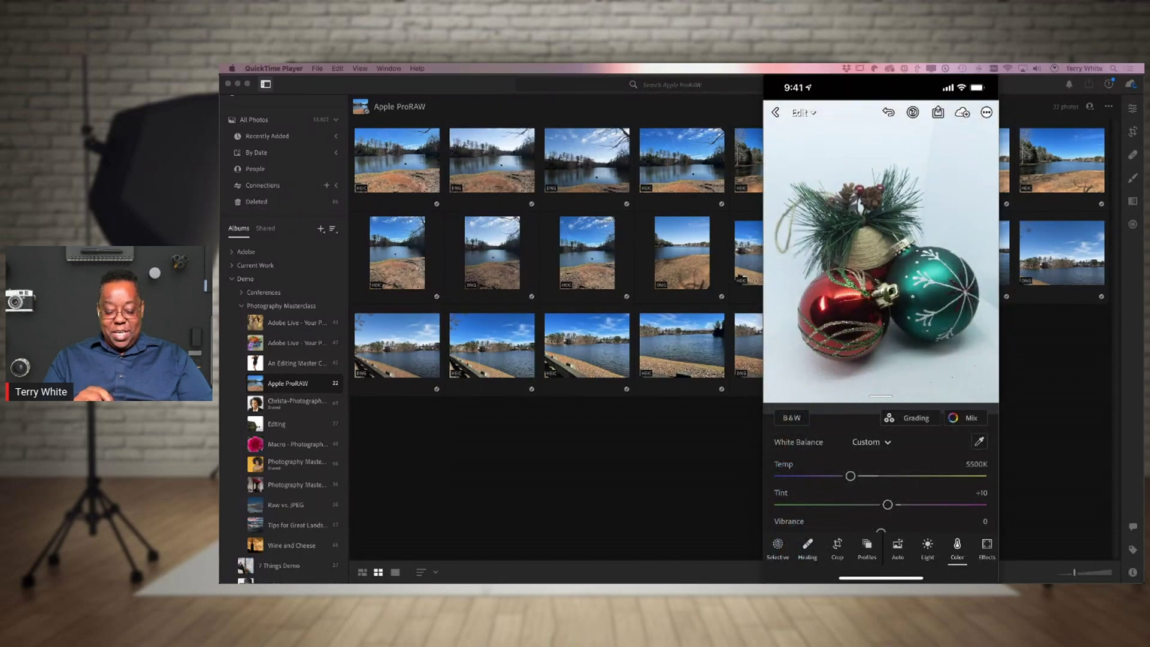
# Step: Sample white balance from the white background (6500K, Tint +27), then return to All Photos
pyautogui.click(979, 442)
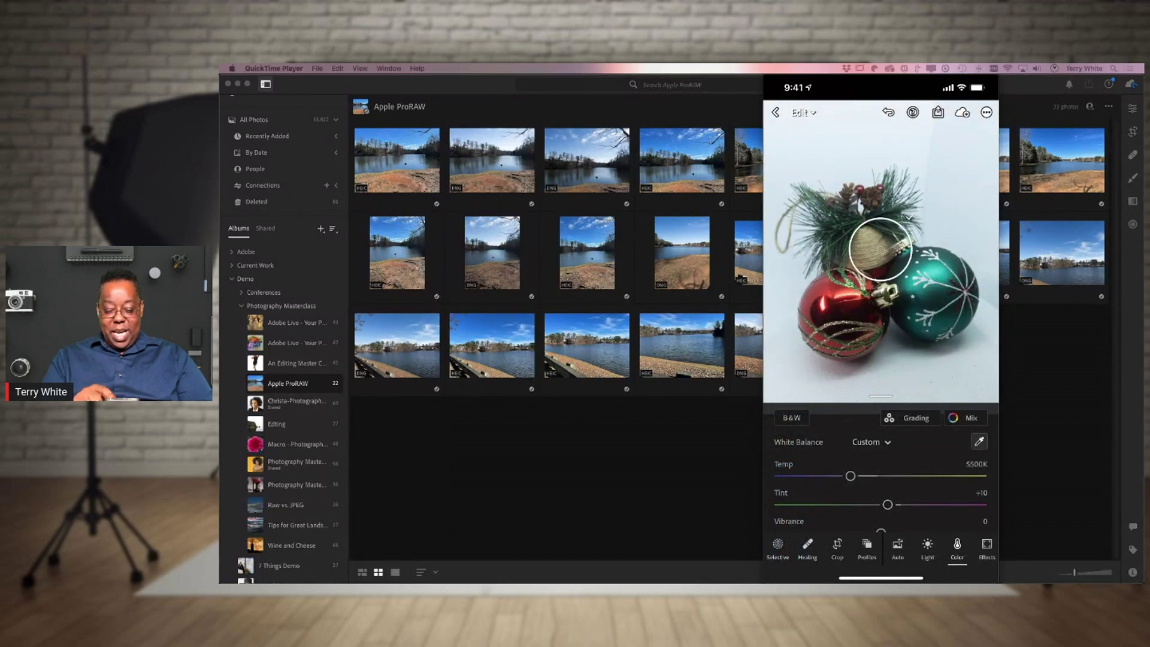
pyautogui.moveTo(880, 254); pyautogui.dragTo(919, 366)
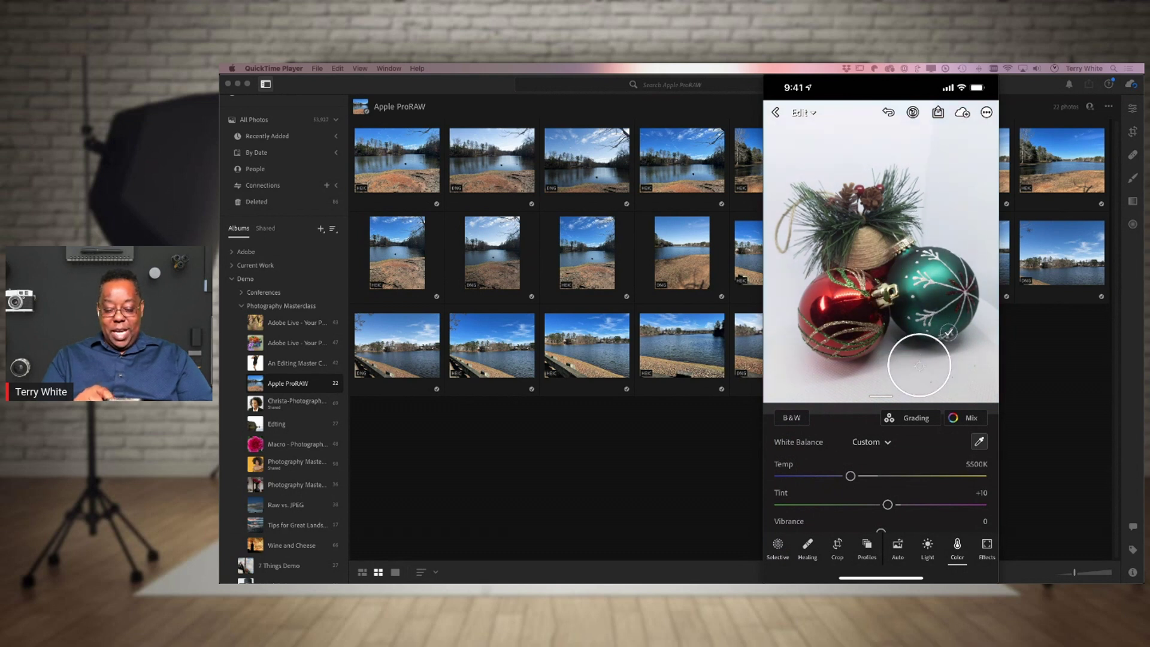
pyautogui.click(948, 333)
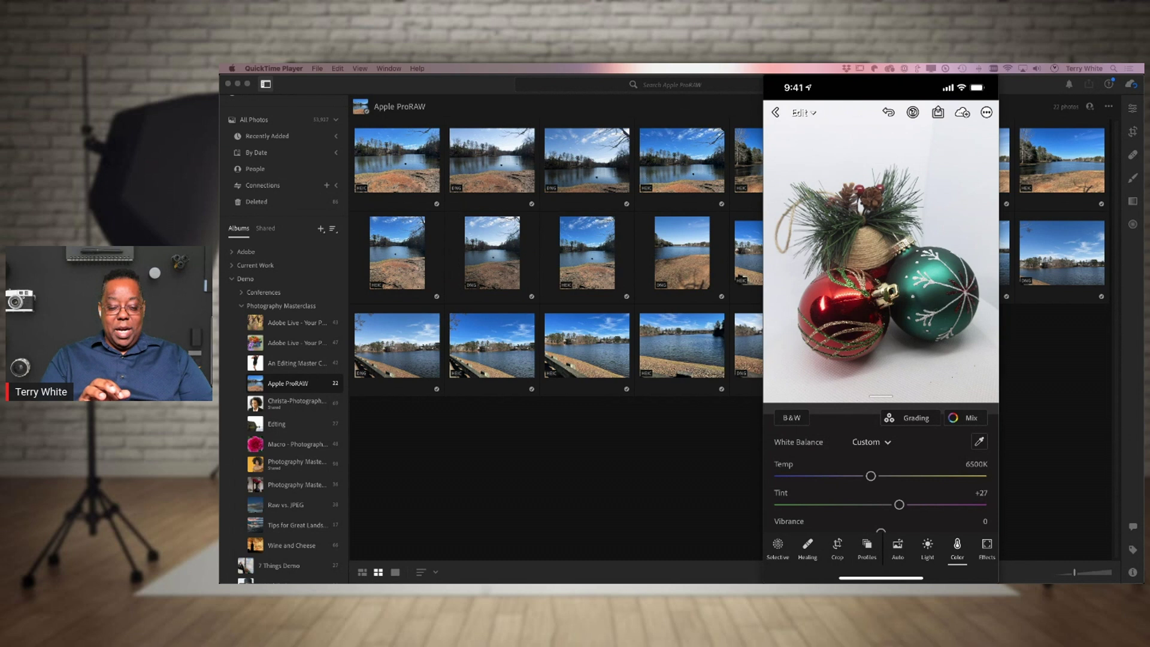
pyautogui.click(775, 112)
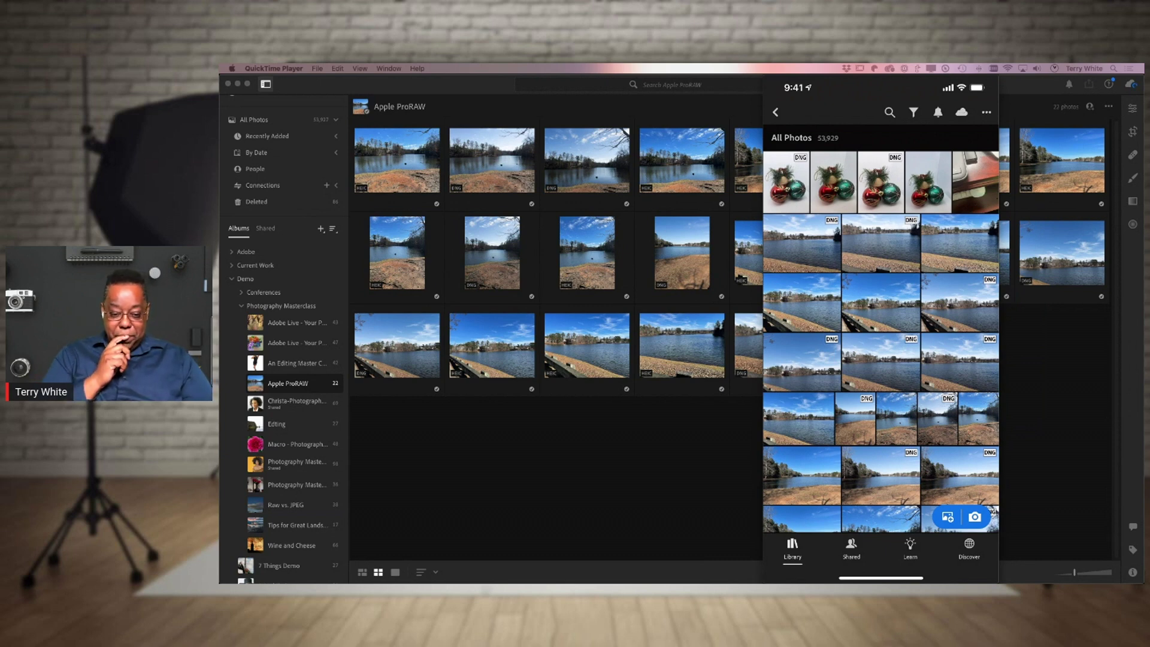
# Step: Check the cloud sync status on the phone, then close the panel
pyautogui.click(962, 112)
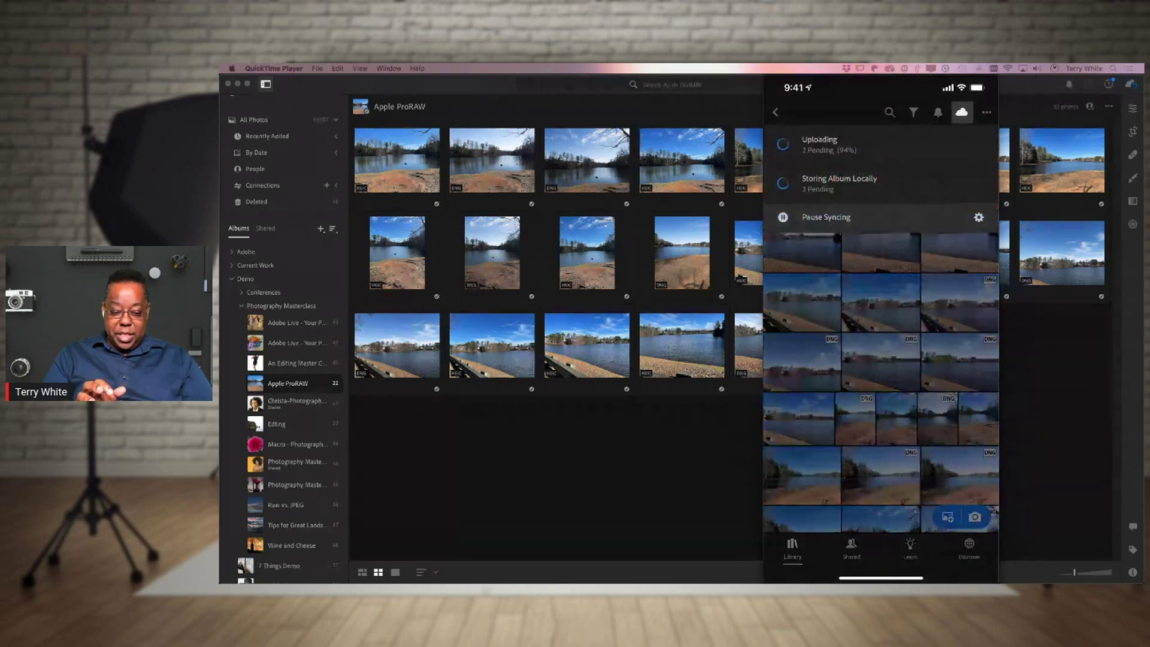
pyautogui.click(961, 112)
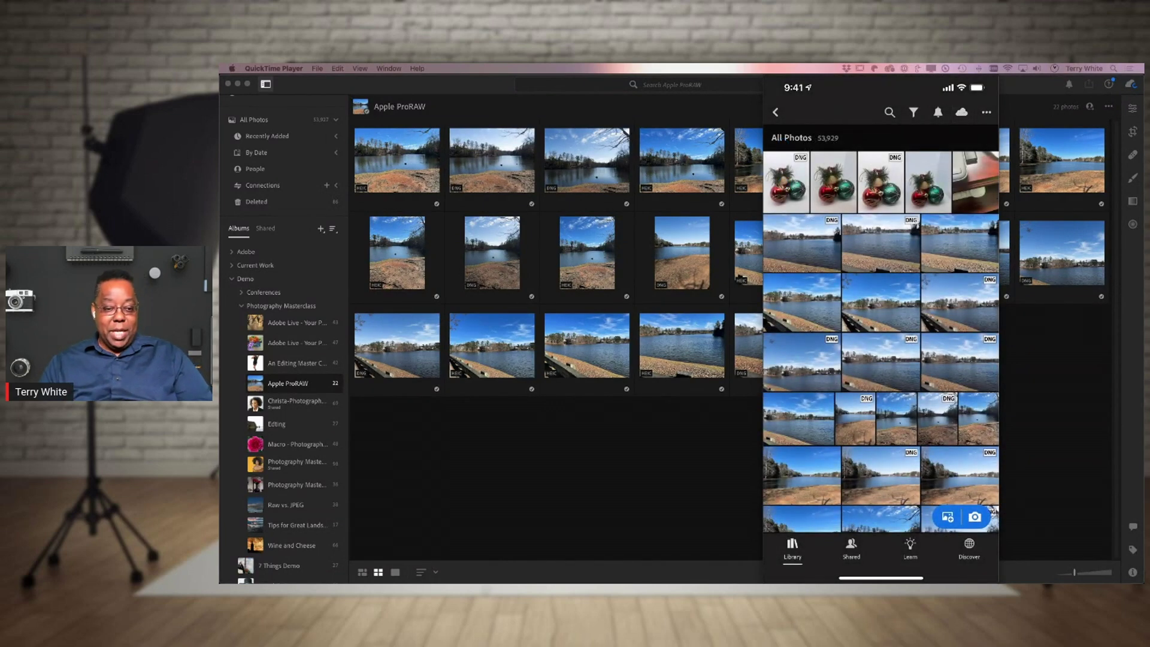
# Step: Bring desktop Lightroom forward and switch from the Apple ProRAW album to All Photos
pyautogui.click(580, 522)
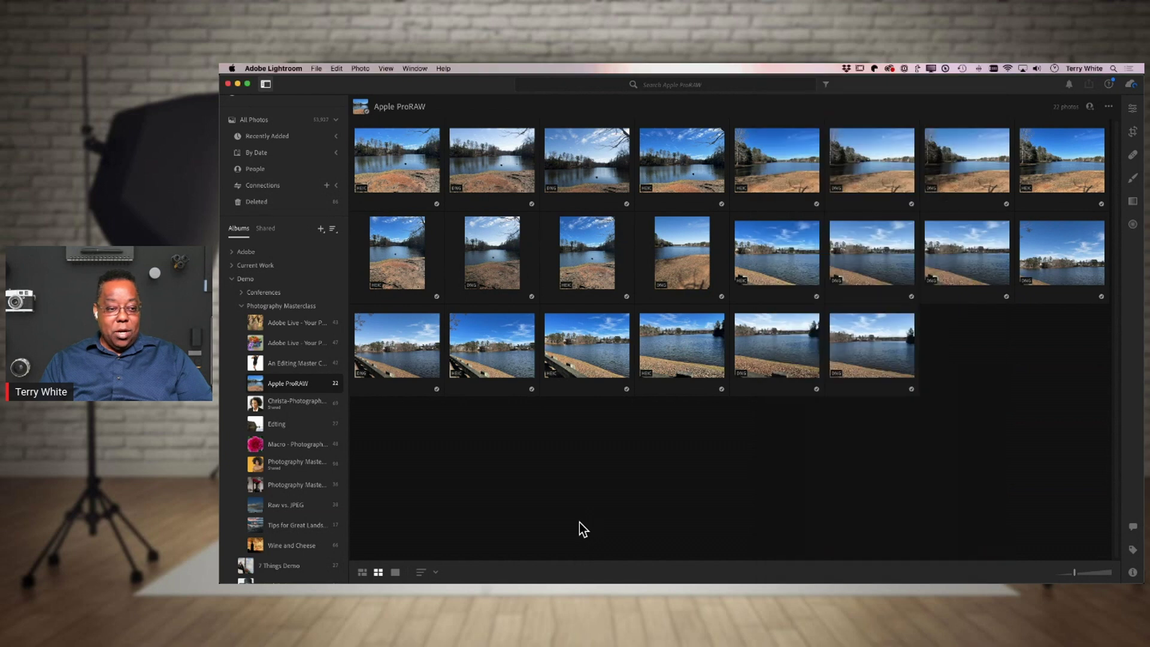
pyautogui.click(257, 119)
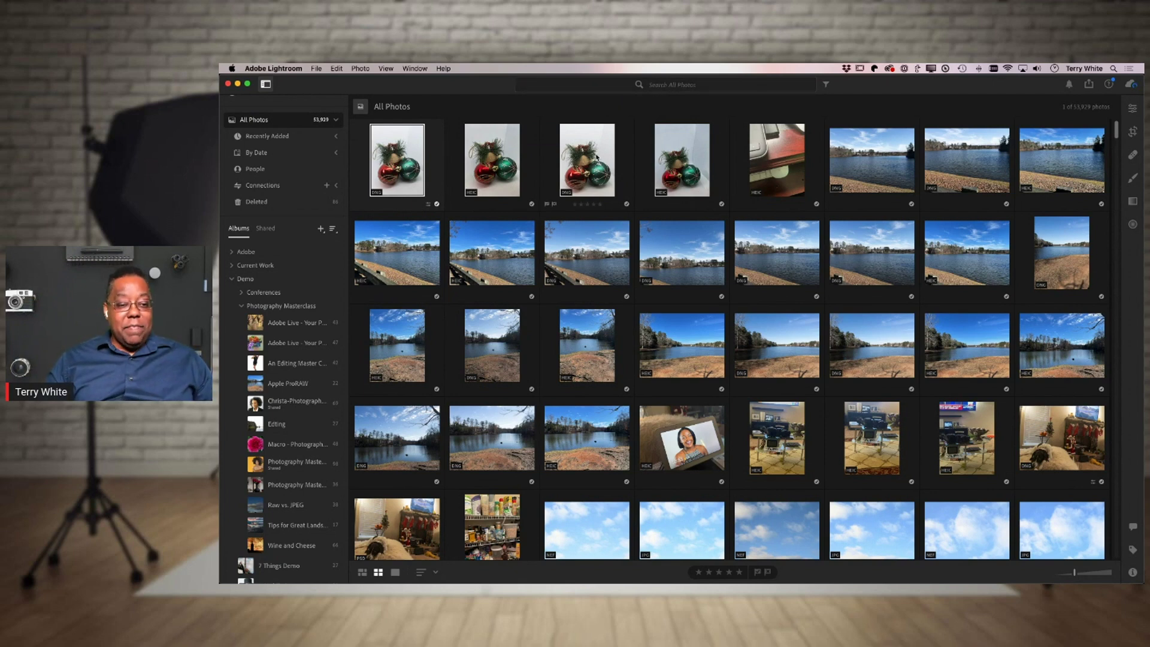
pyautogui.doubleClick(492, 159)
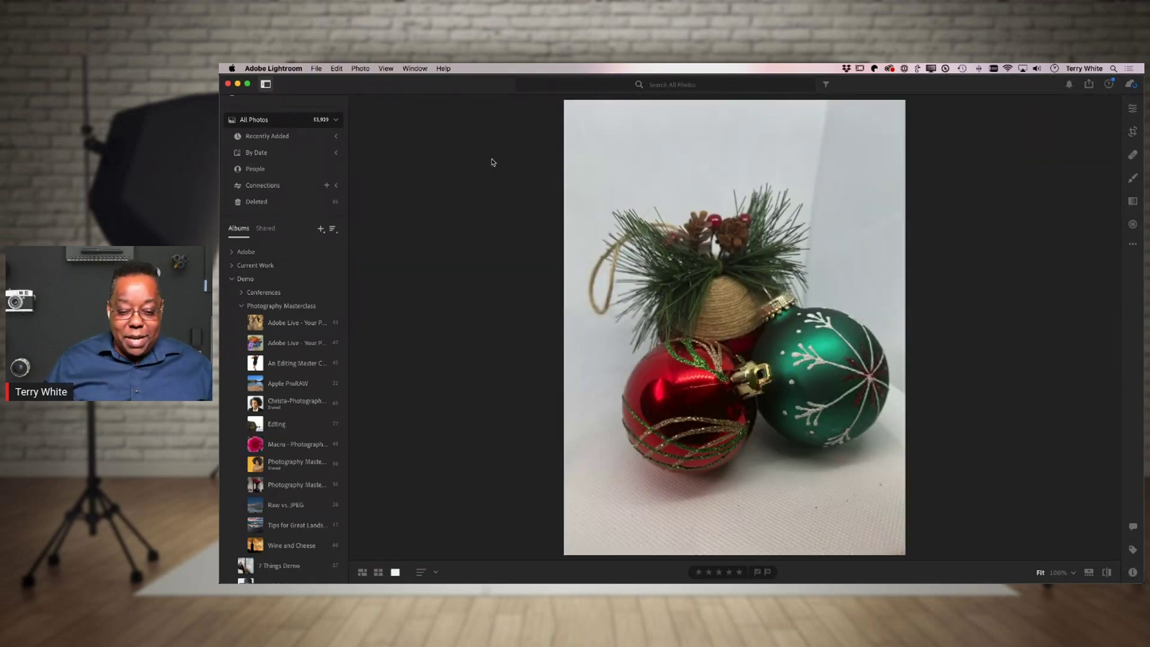
pyautogui.press('Right')
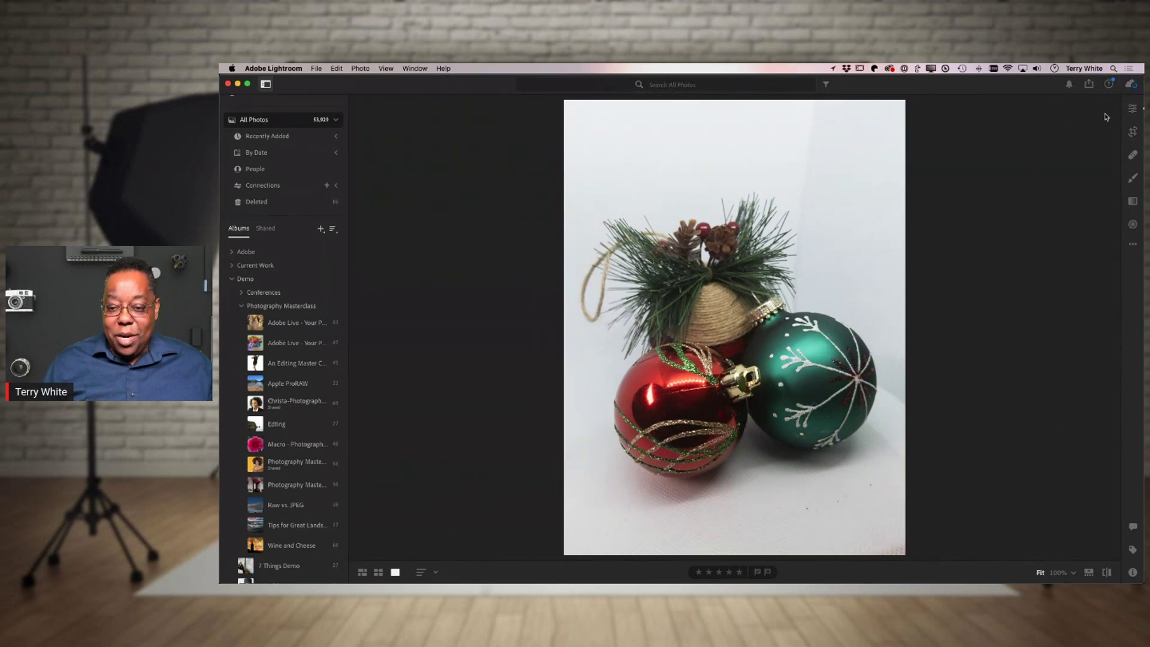
pyautogui.click(1132, 108)
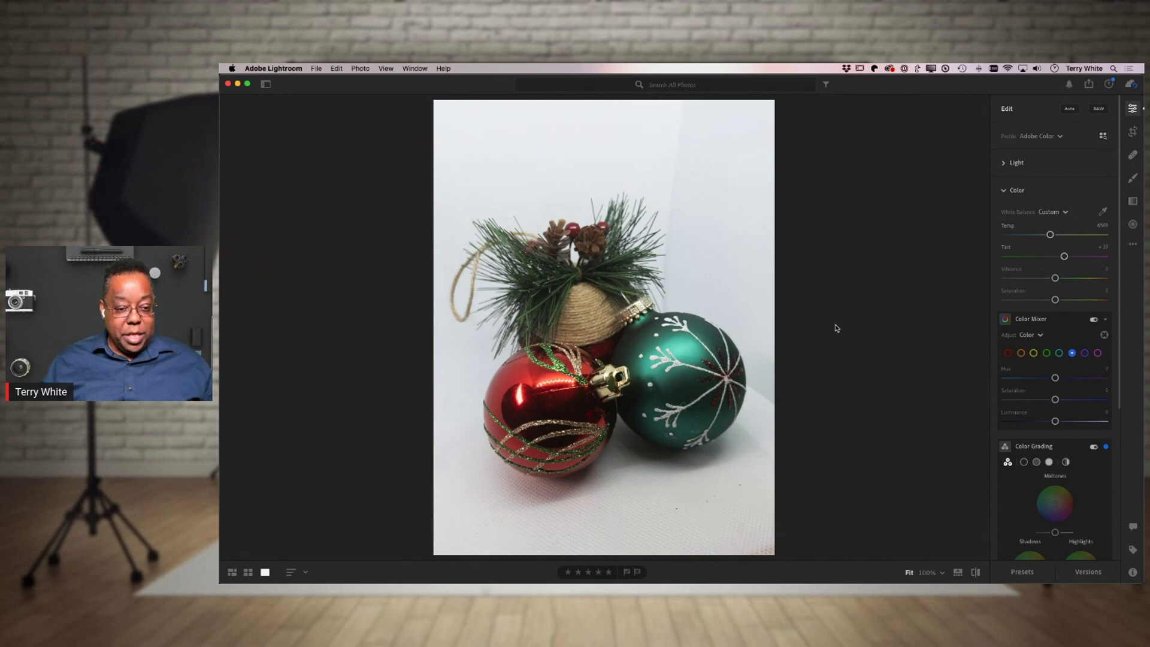
pyautogui.hotkey('shift', 'g')
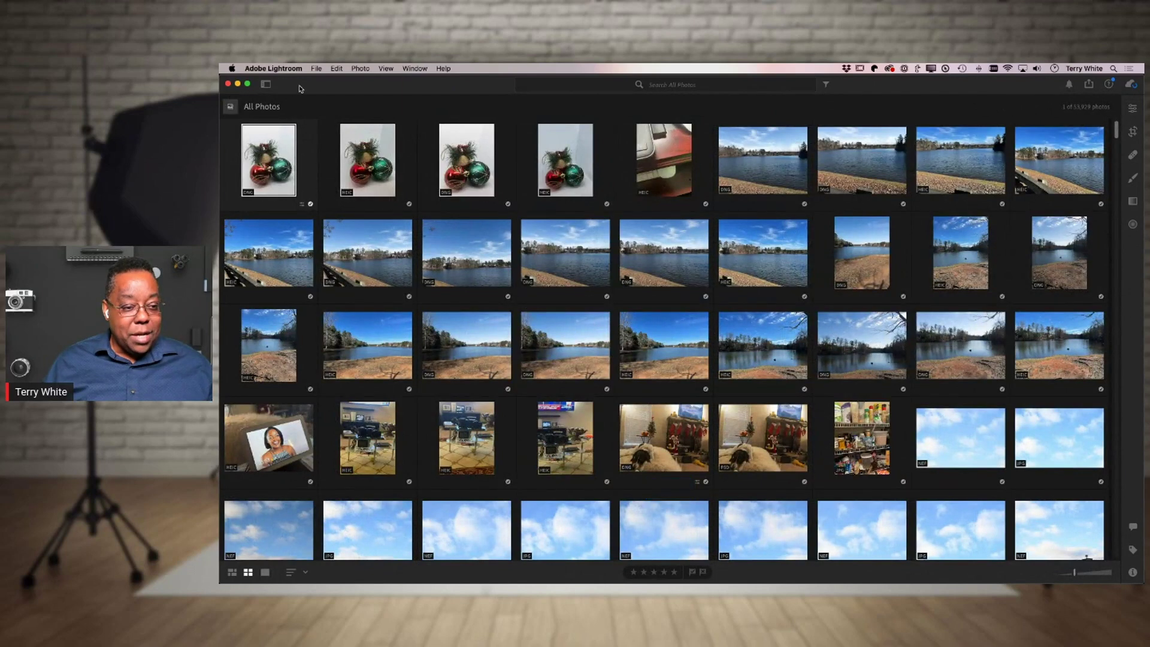
# Step: Move the four ornament photos imported 4 minutes ago into the Apple ProRAW album, making 26
pyautogui.click(265, 84)
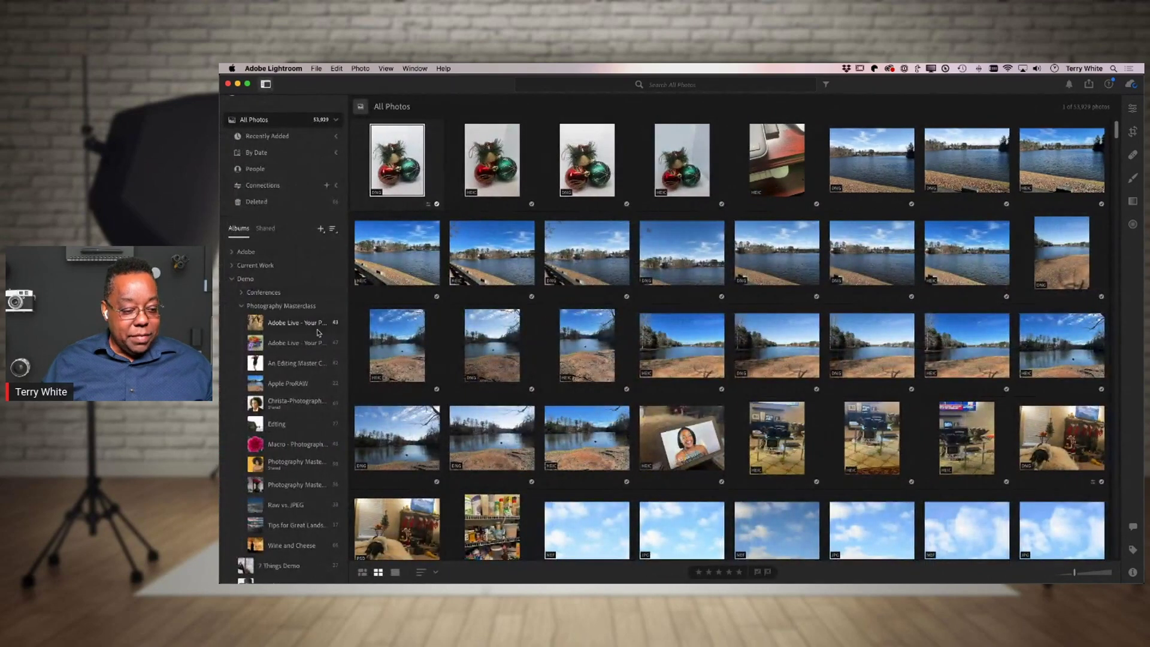
pyautogui.click(305, 387)
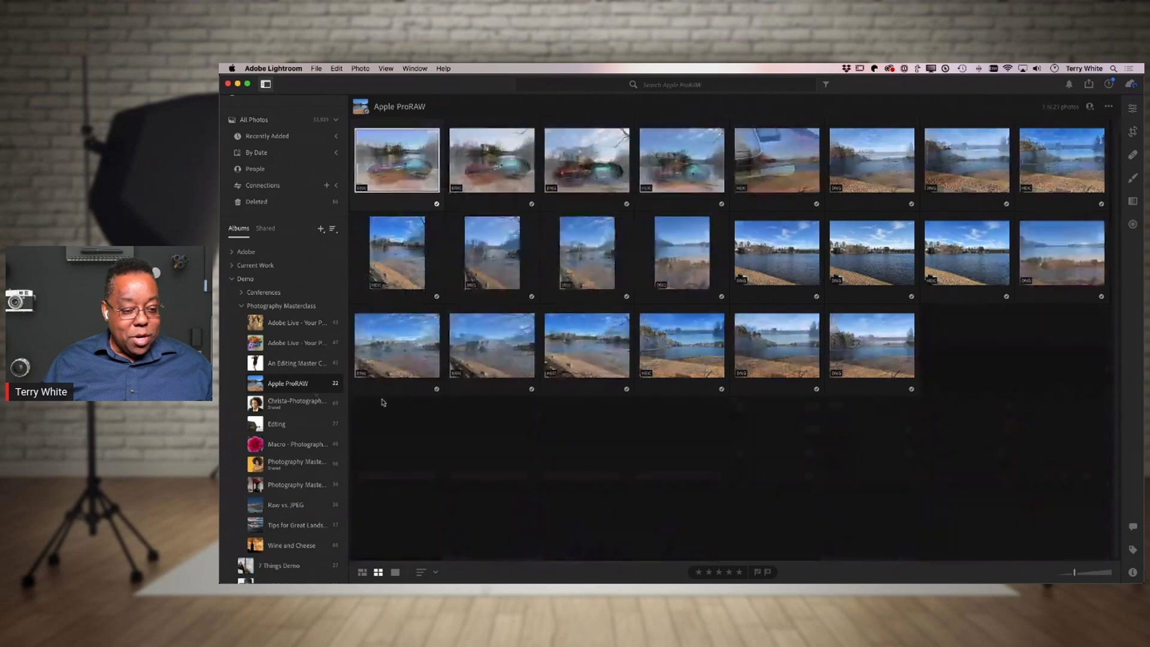
pyautogui.click(278, 139)
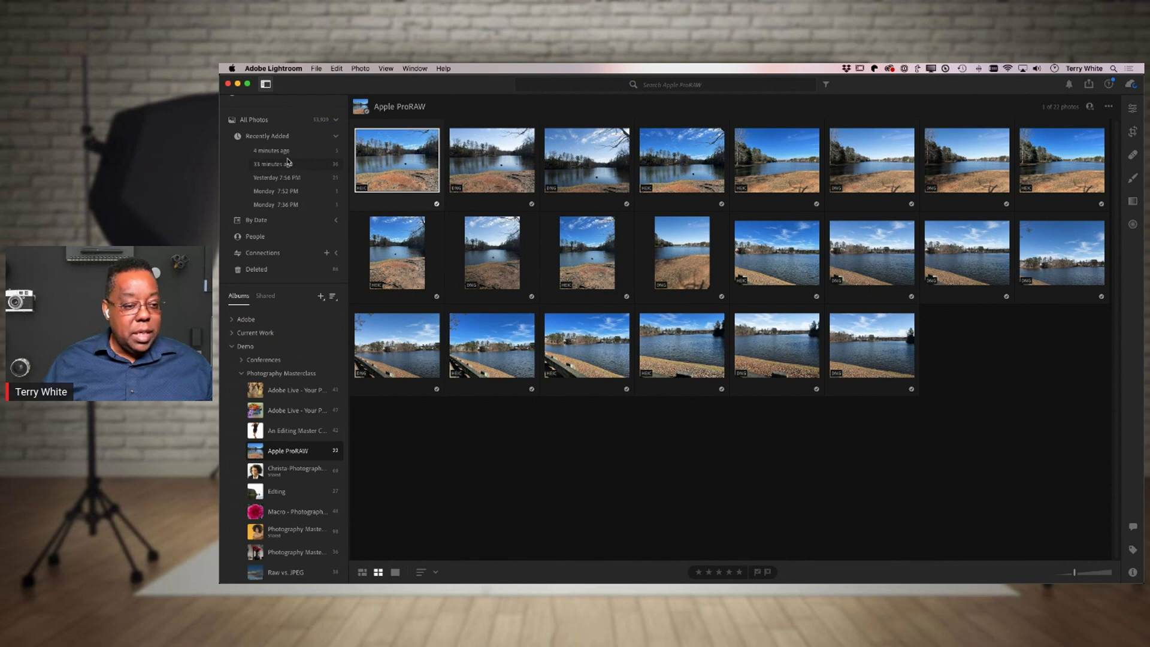
pyautogui.click(282, 151)
pyautogui.keyDown('shift'); pyautogui.click(687, 177); pyautogui.keyUp('shift')
pyautogui.moveTo(398, 171); pyautogui.dragTo(324, 455)
pyautogui.click(320, 458)
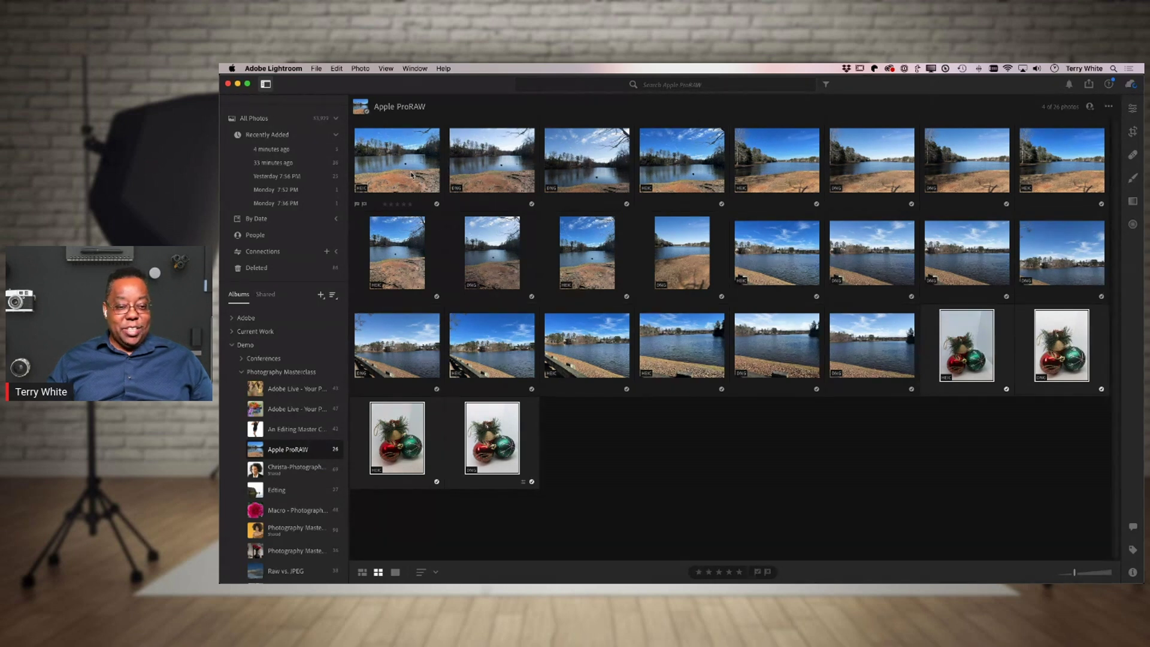
pyautogui.doubleClick(412, 175)
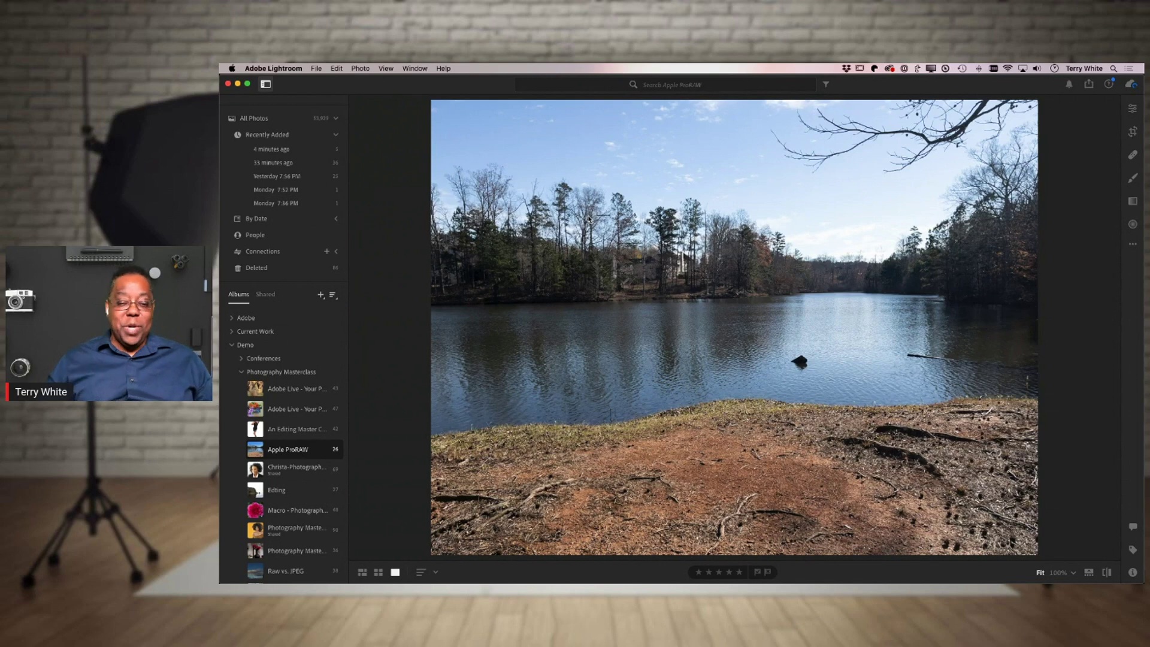
pyautogui.press('g')
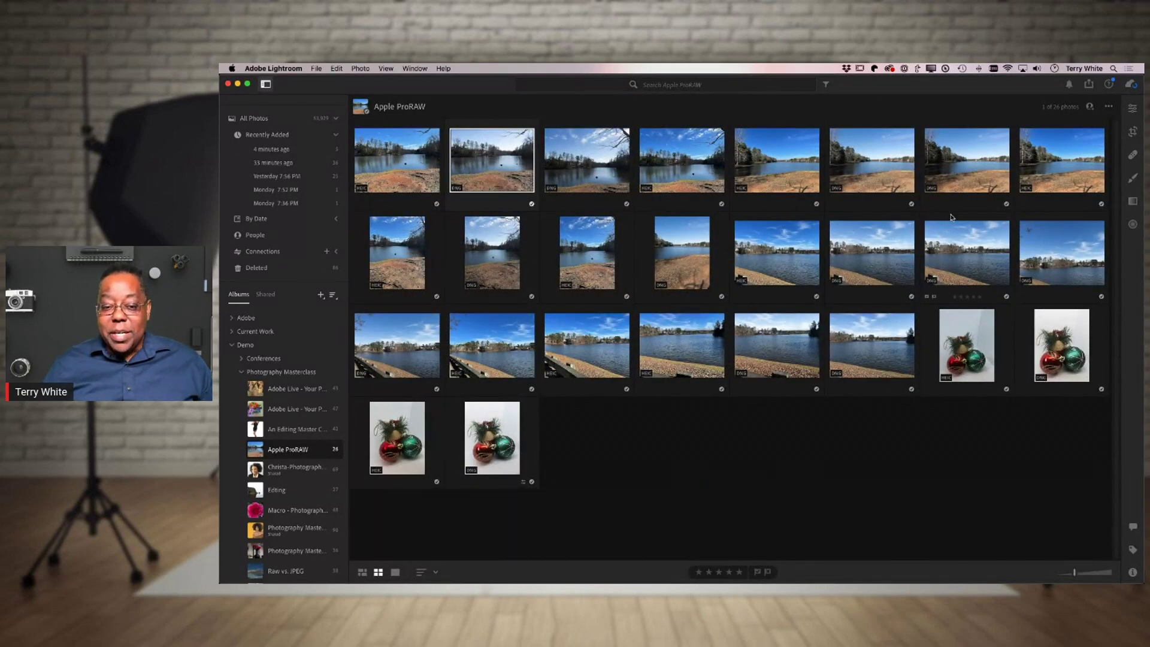
# Step: Open the lake photo full size, compare versions at 100% on the shoreline grass, then fit to view
pyautogui.doubleClick(954, 193)
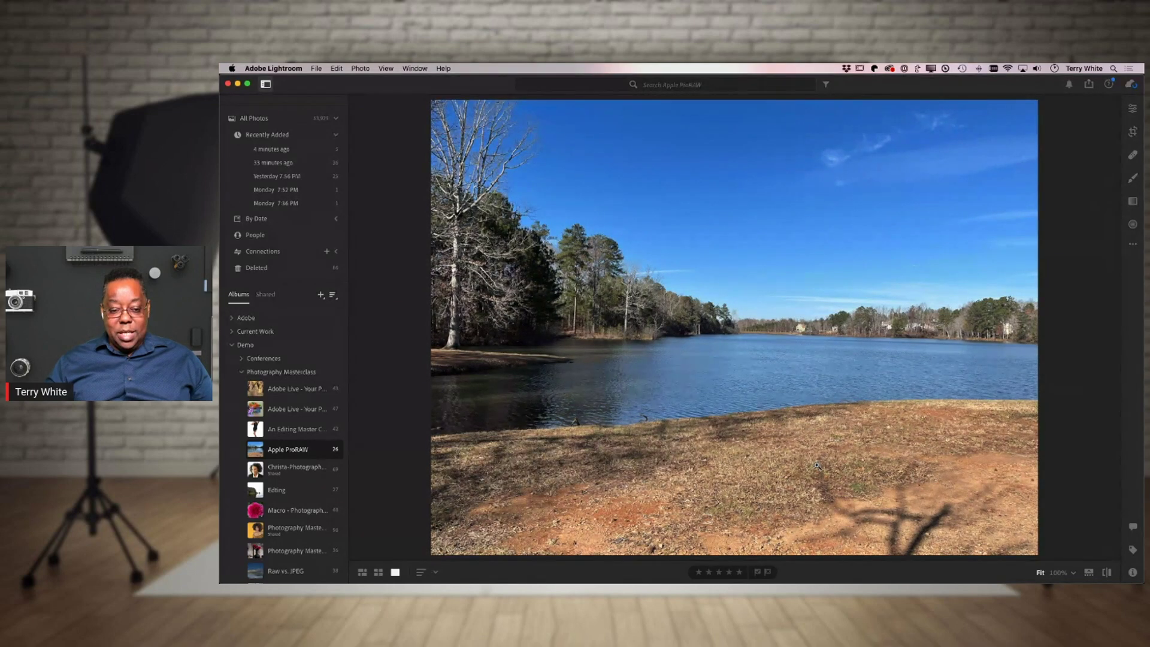
pyautogui.moveTo(704, 430); pyautogui.dragTo(769, 394)
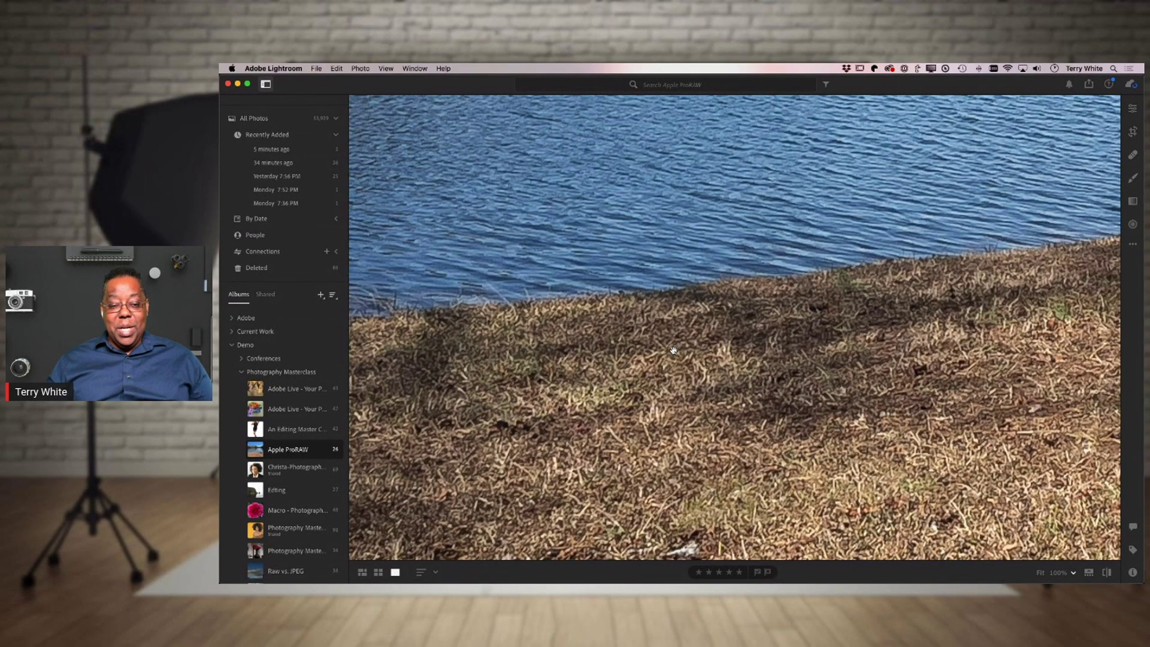
pyautogui.press('Right')
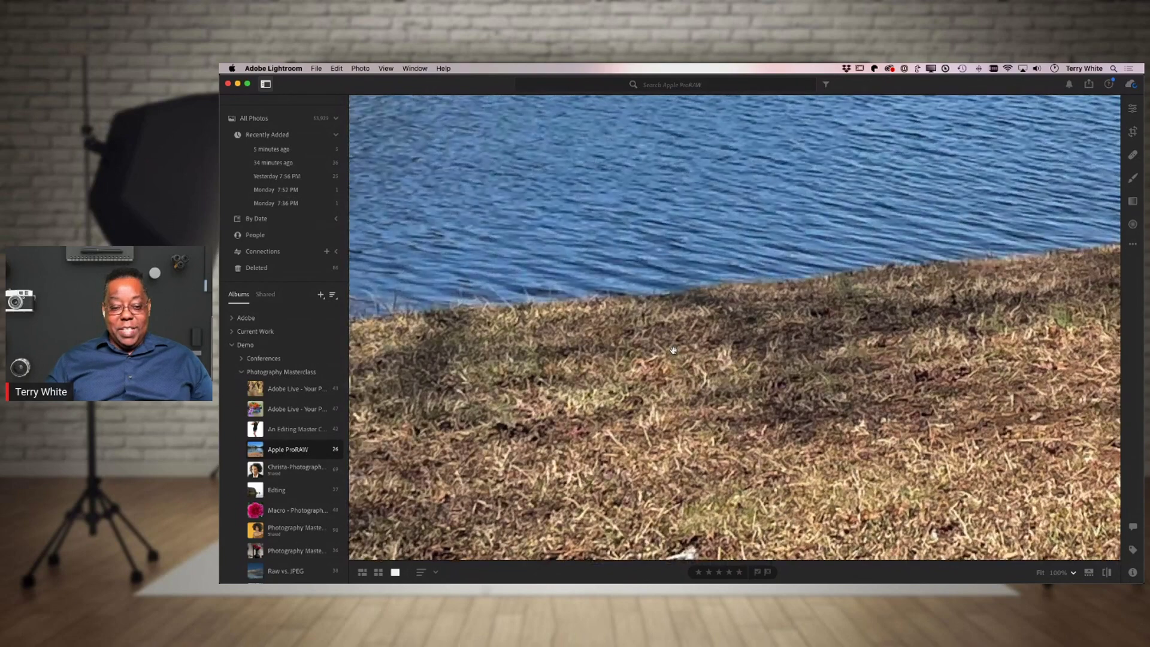
pyautogui.press('Right')
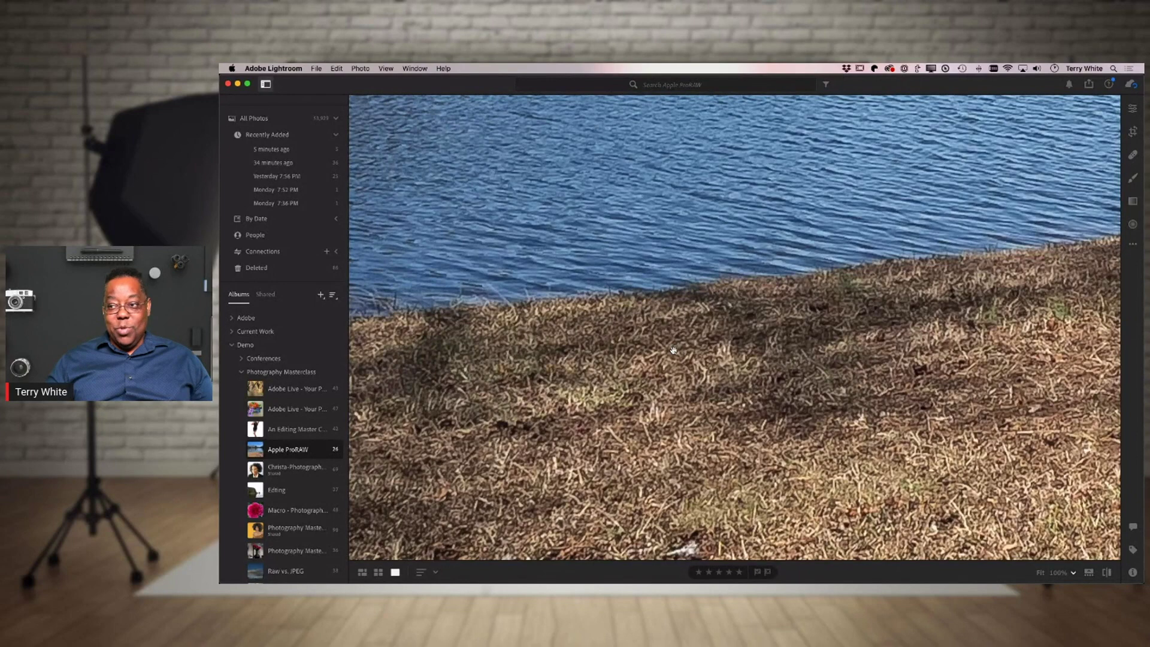
pyautogui.press('Right')
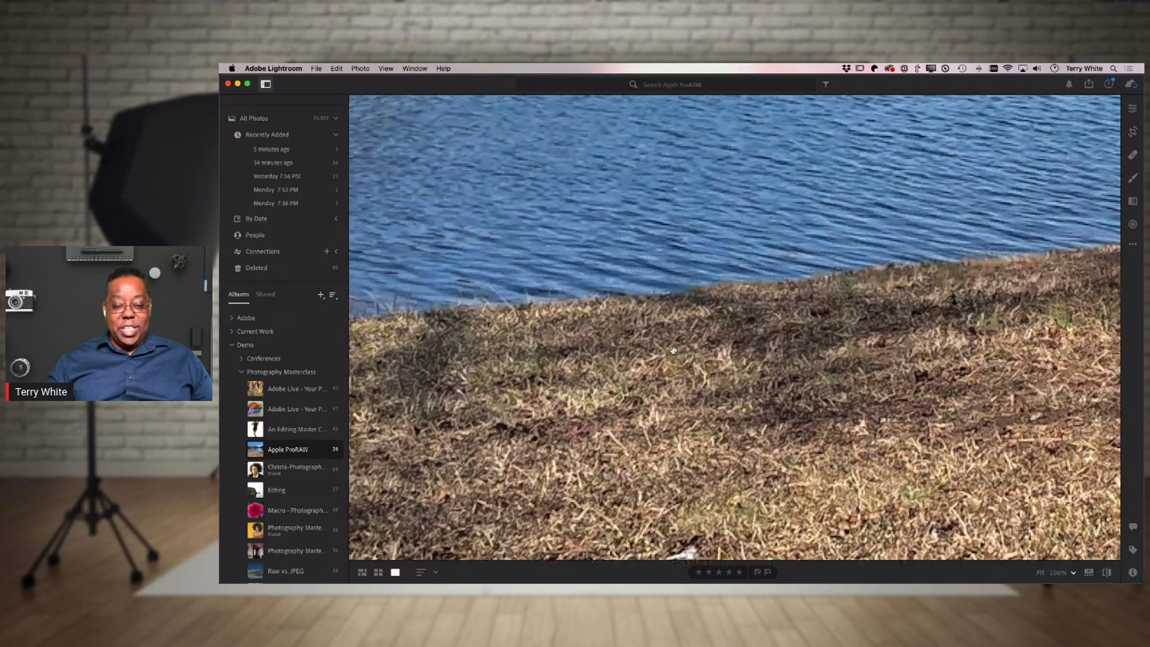
pyautogui.click(673, 351)
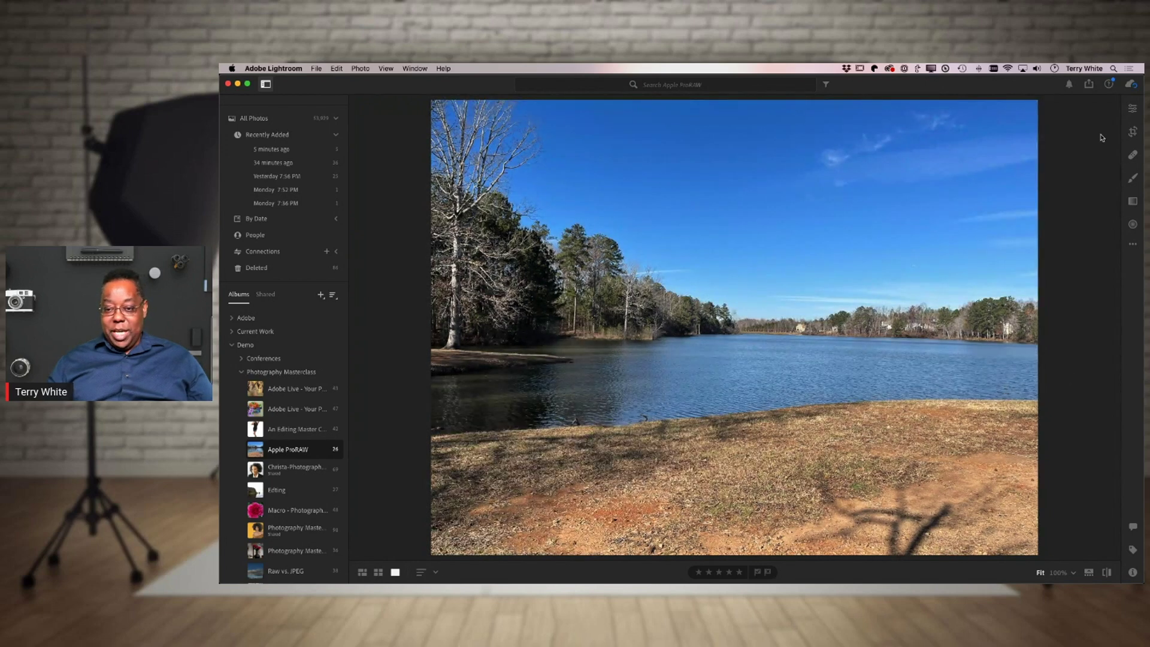
# Step: Check the As Shot white balance options, then show the Info metadata for IMG_0489.HEIC
pyautogui.click(1133, 108)
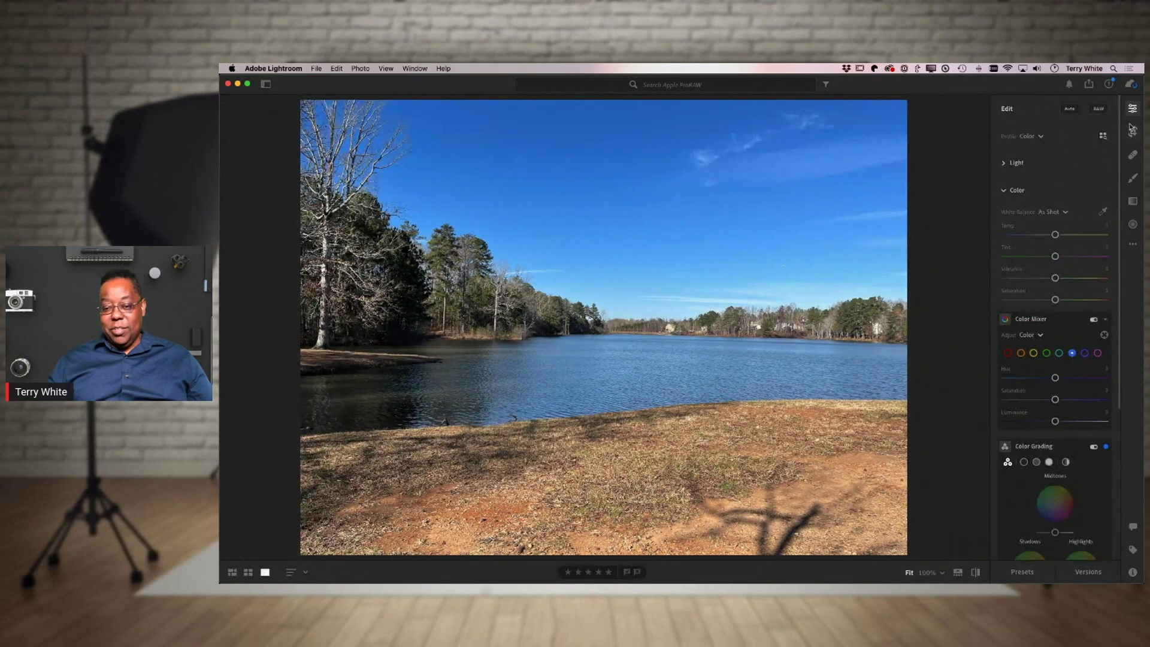
pyautogui.click(1052, 212)
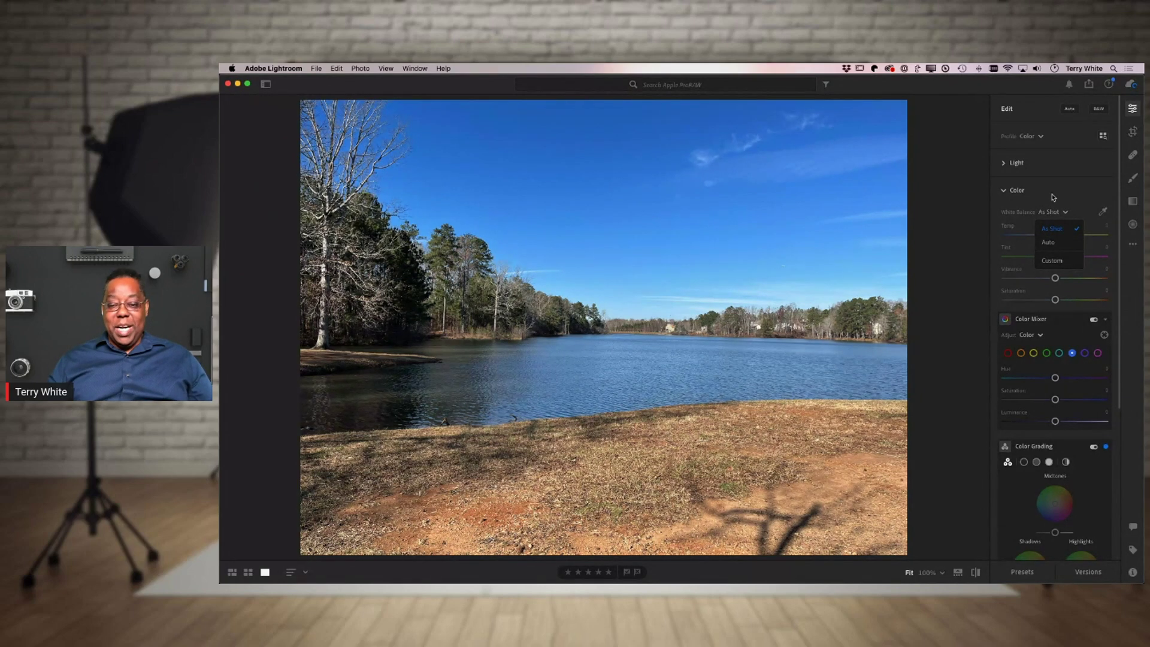
pyautogui.click(1060, 287)
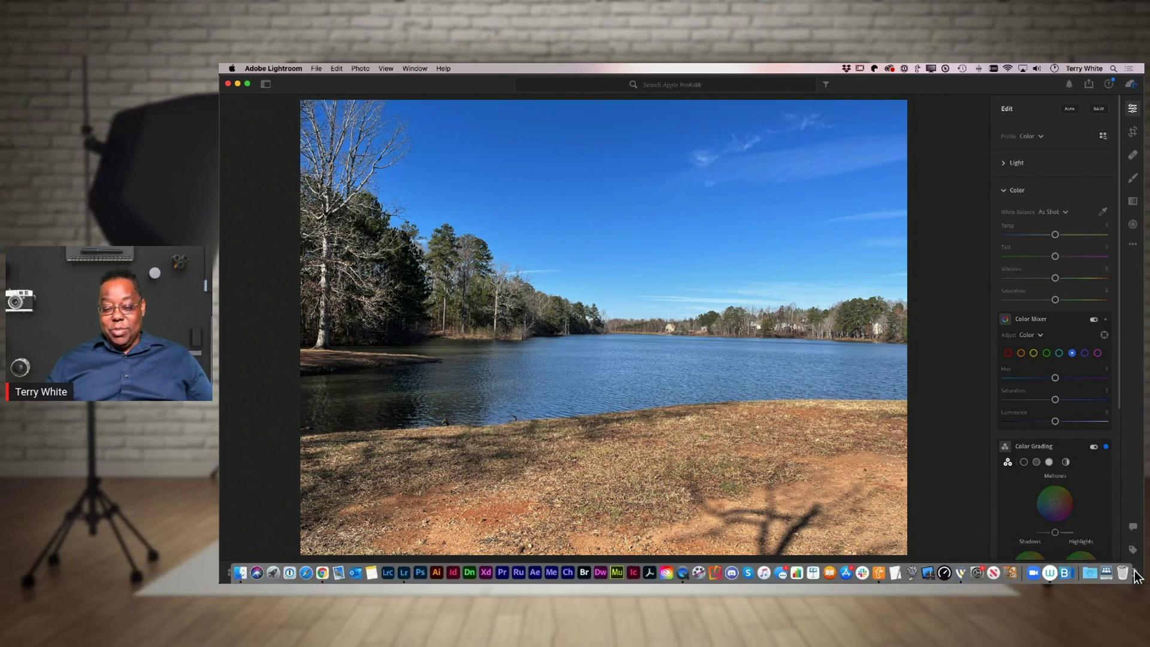
pyautogui.click(1133, 572)
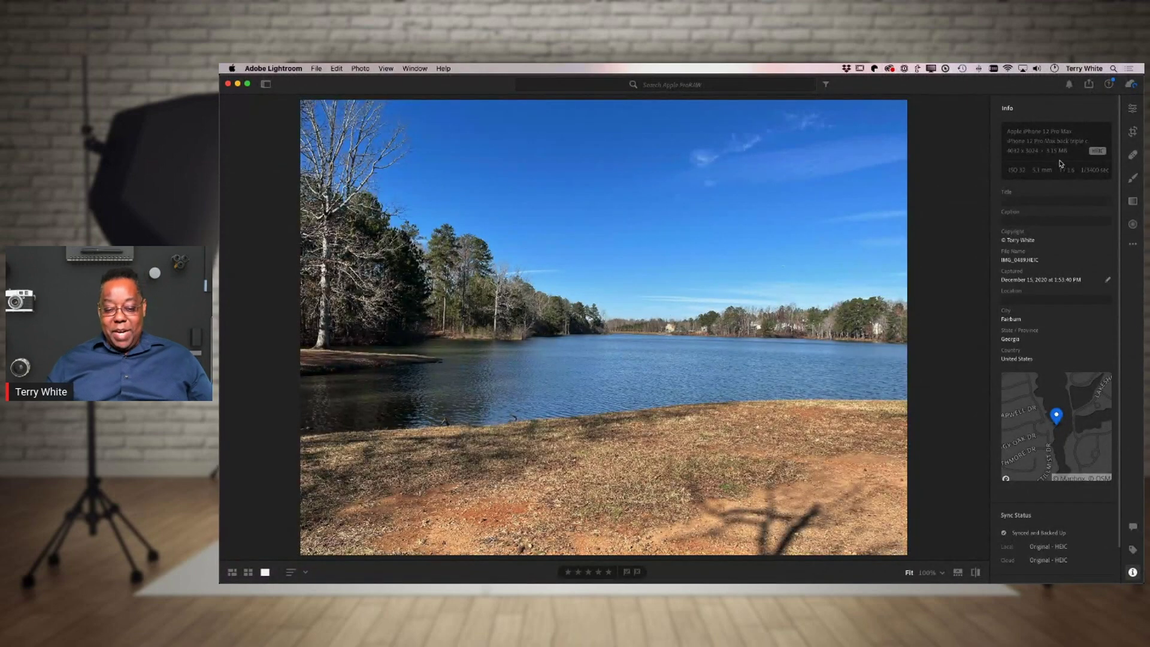
# Step: Switch to the ProRAW version IMG_0488.DNG and view its metadata
pyautogui.press('Left')
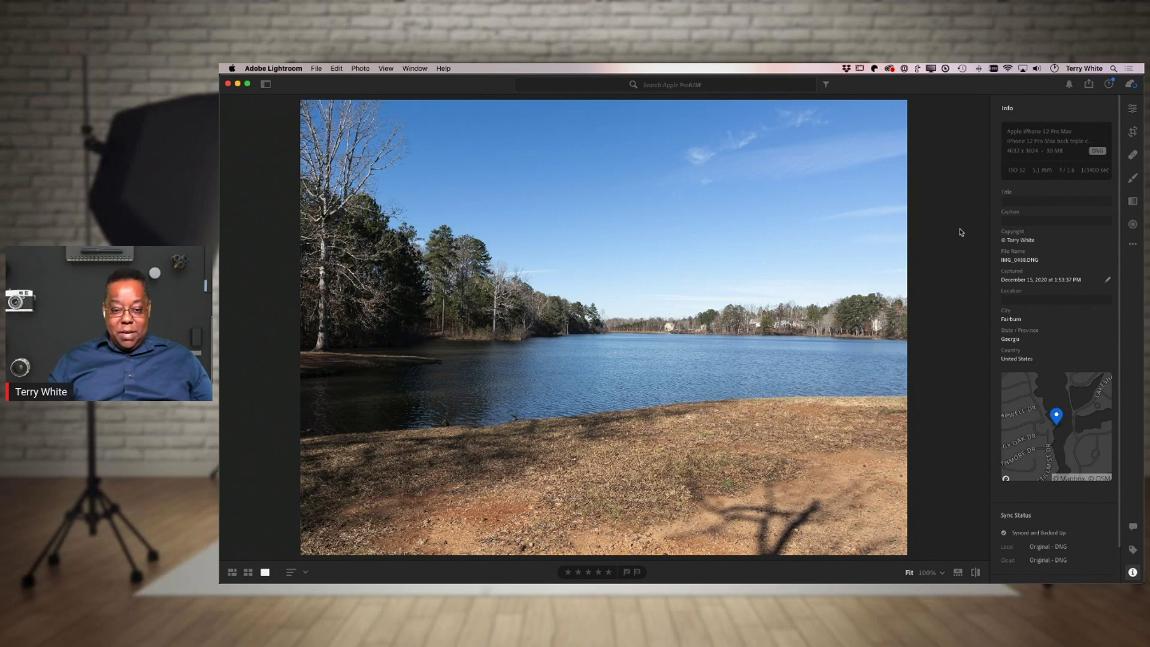
# Step: Apply the Adobe Landscape profile to the DNG lake photo
pyautogui.click(1132, 111)
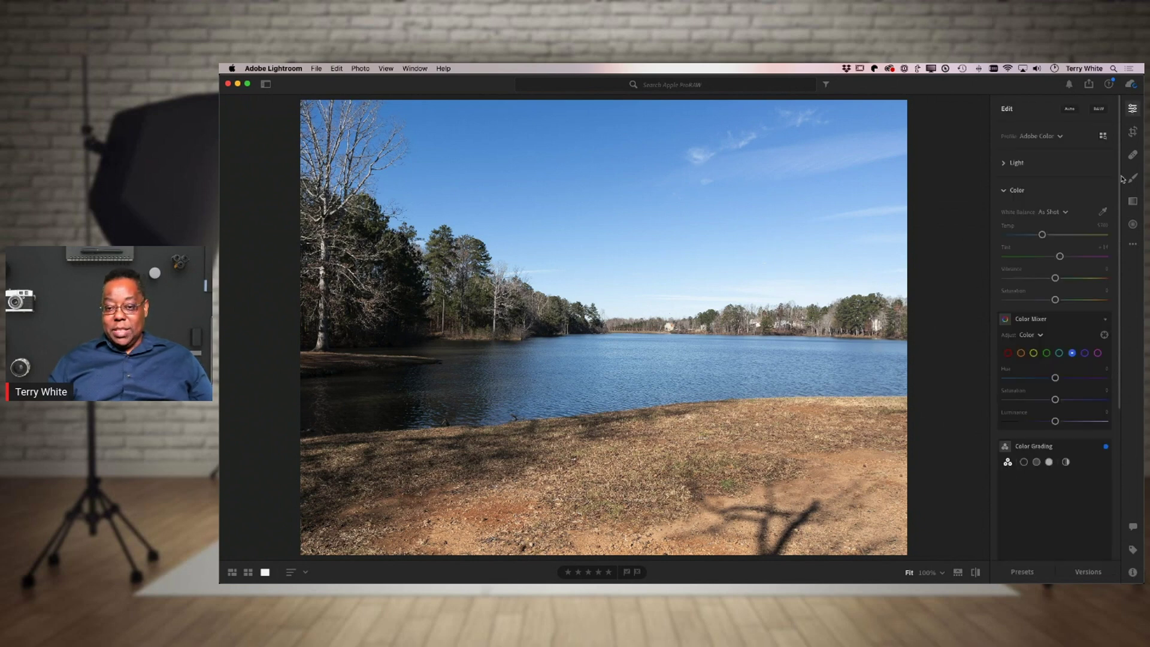
pyautogui.click(1055, 137)
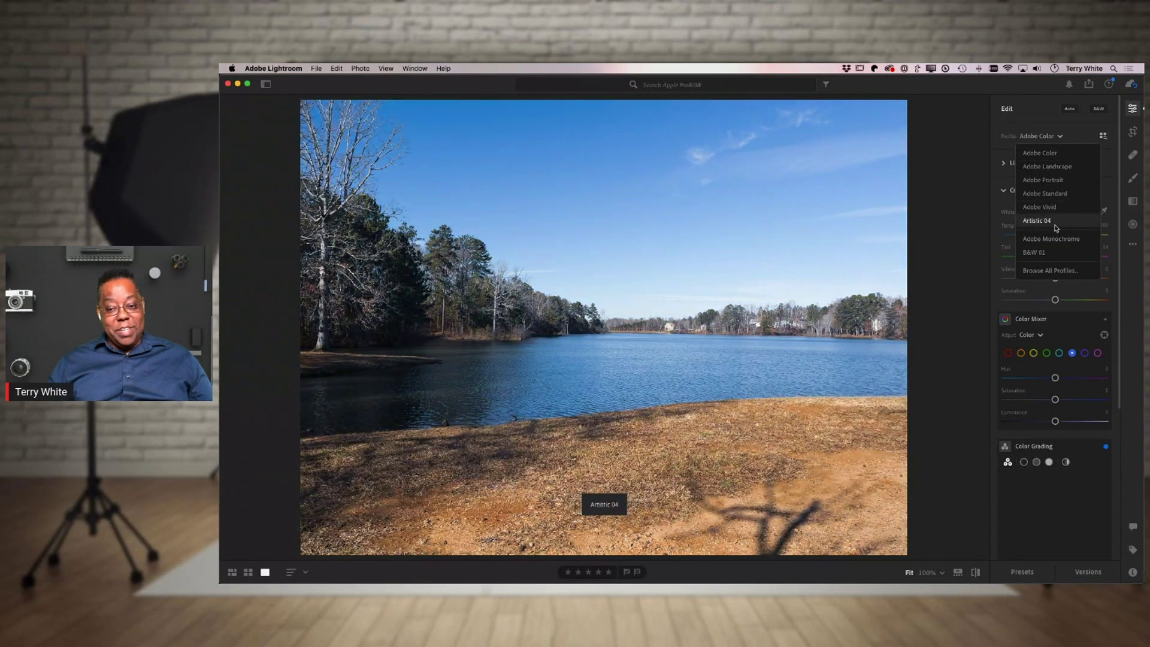
pyautogui.click(1042, 153)
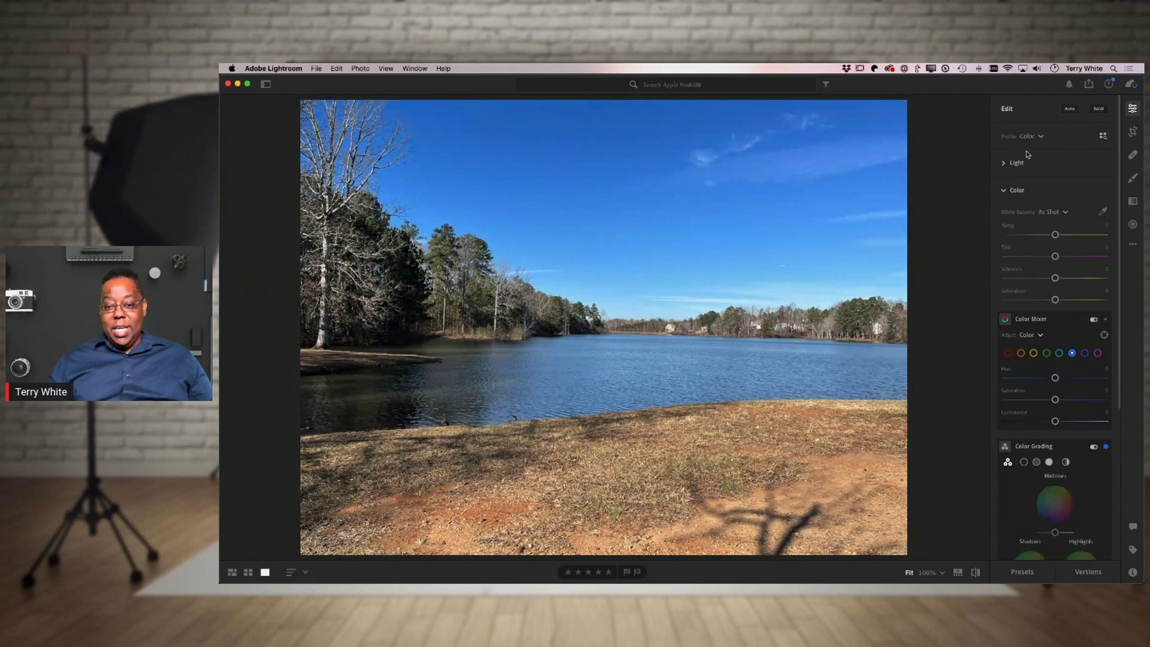
pyautogui.click(1034, 137)
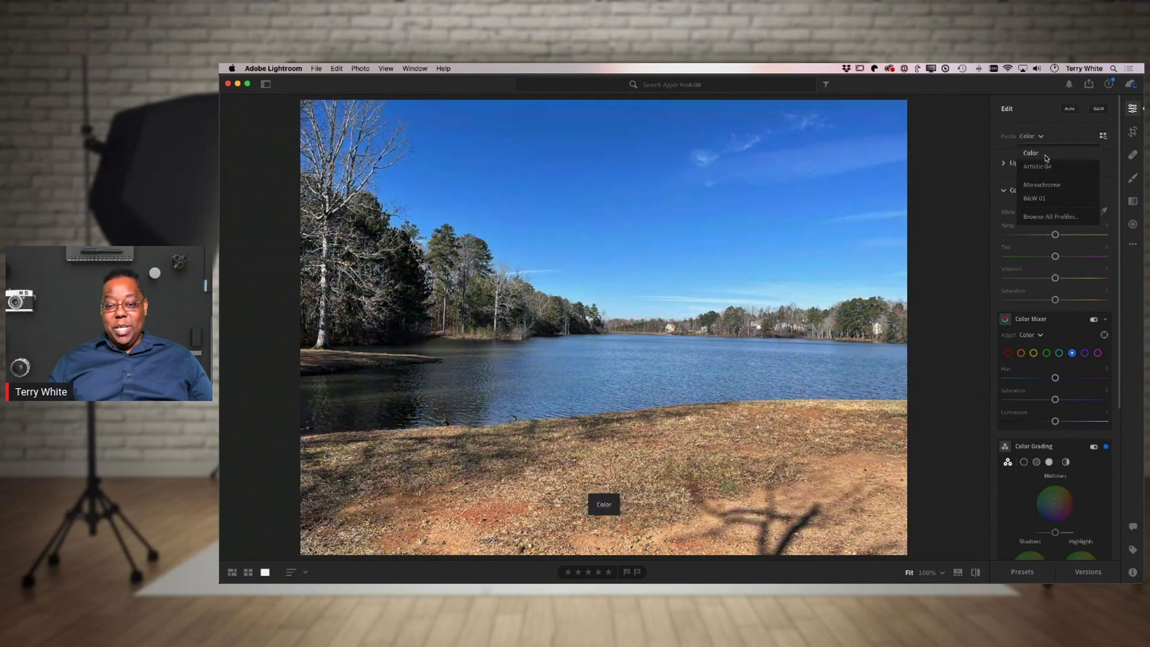
pyautogui.click(1046, 154)
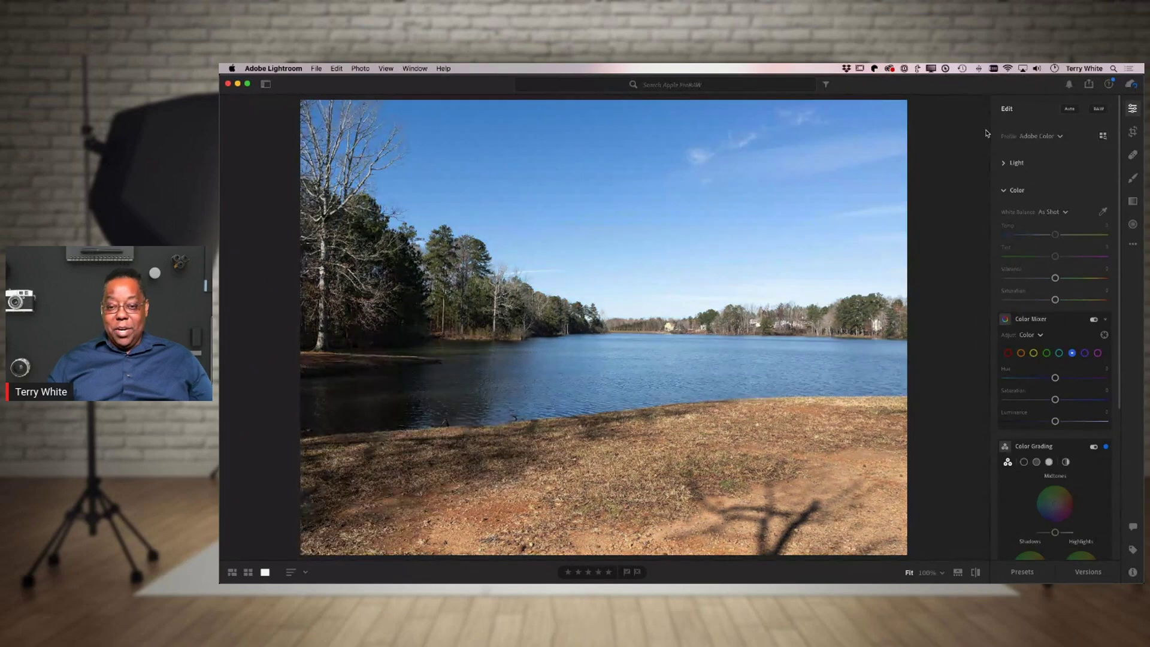
pyautogui.click(1037, 138)
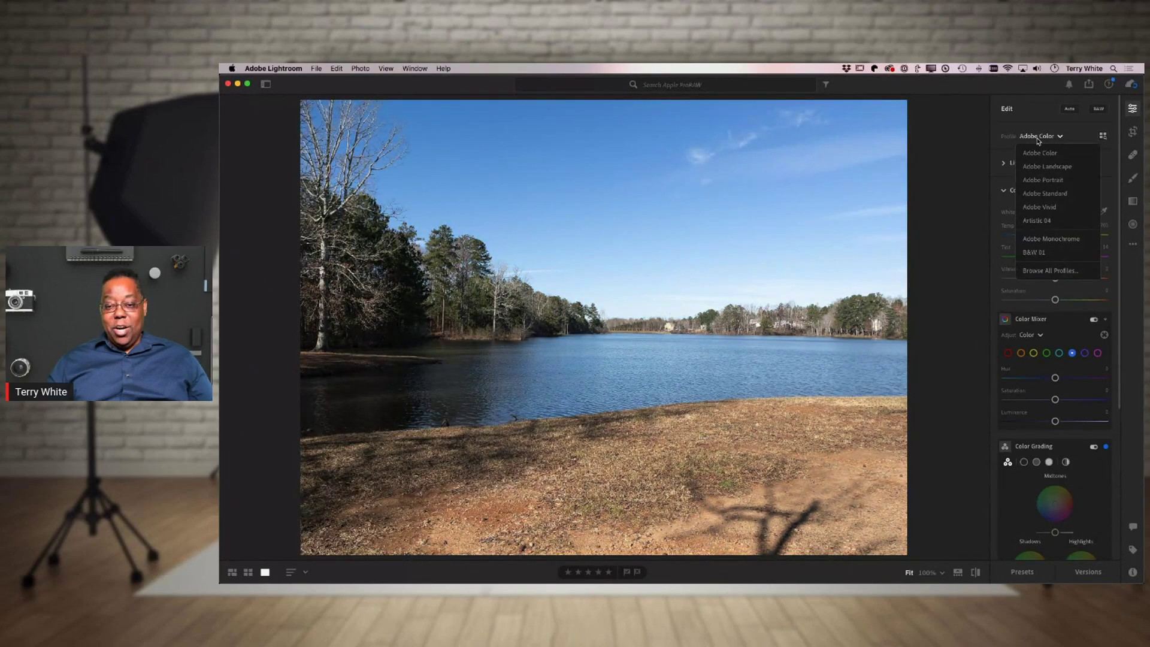
pyautogui.click(1063, 171)
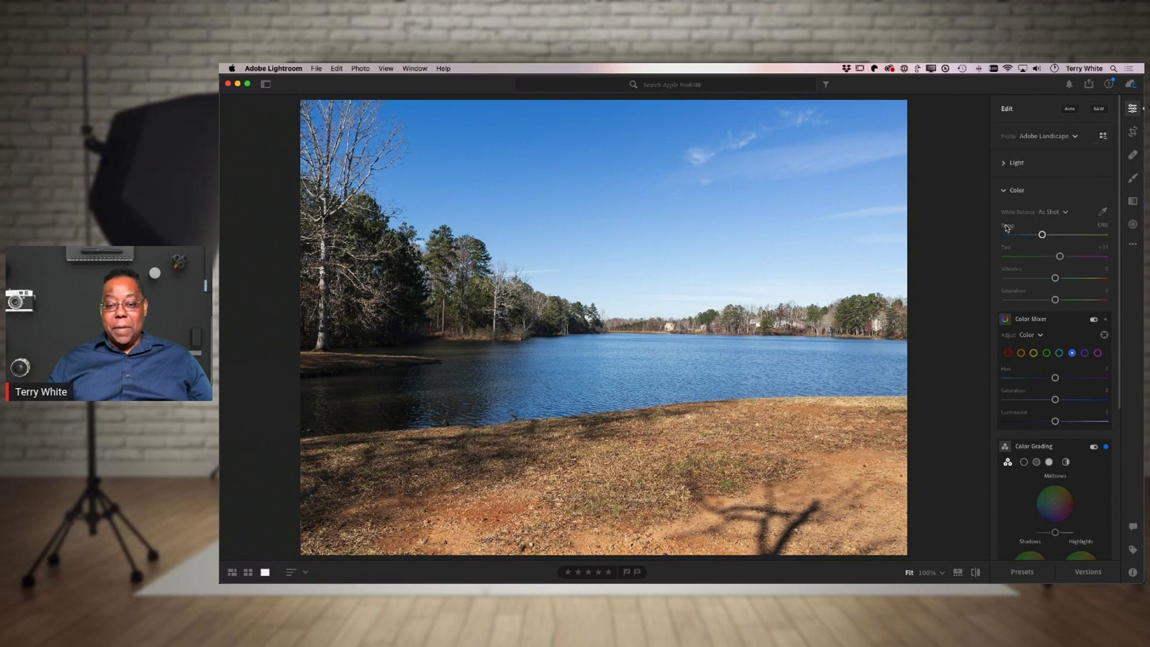
# Step: Set white balance to Daylight and apply Auto adjustments
pyautogui.click(1051, 213)
pyautogui.click(1052, 263)
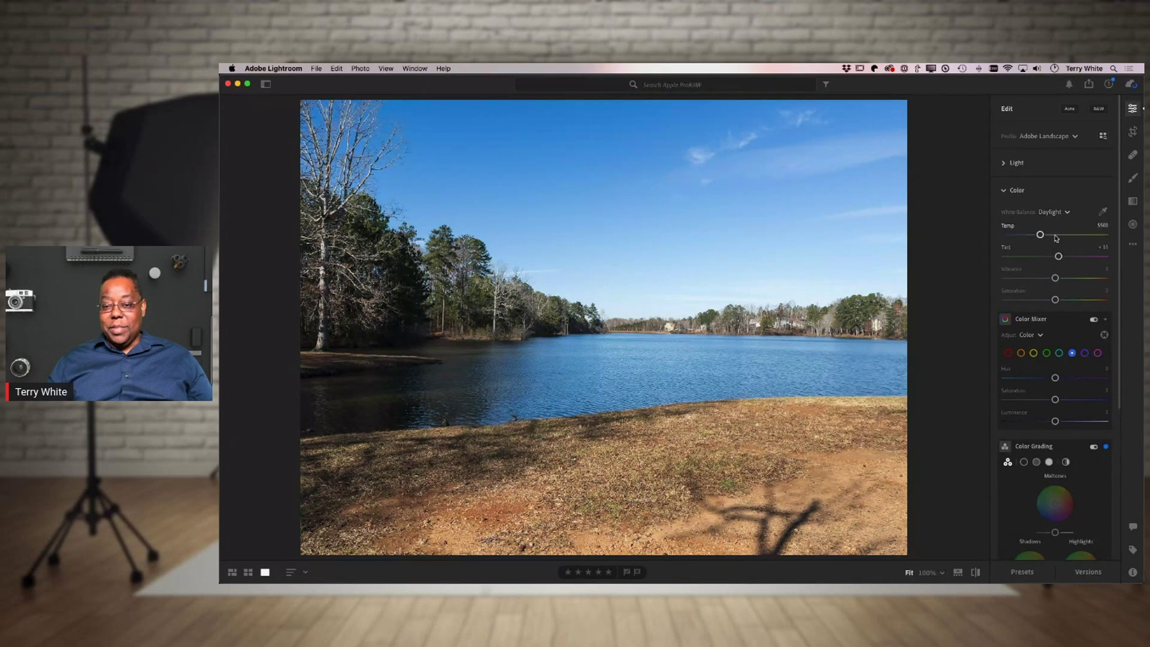
pyautogui.click(1069, 108)
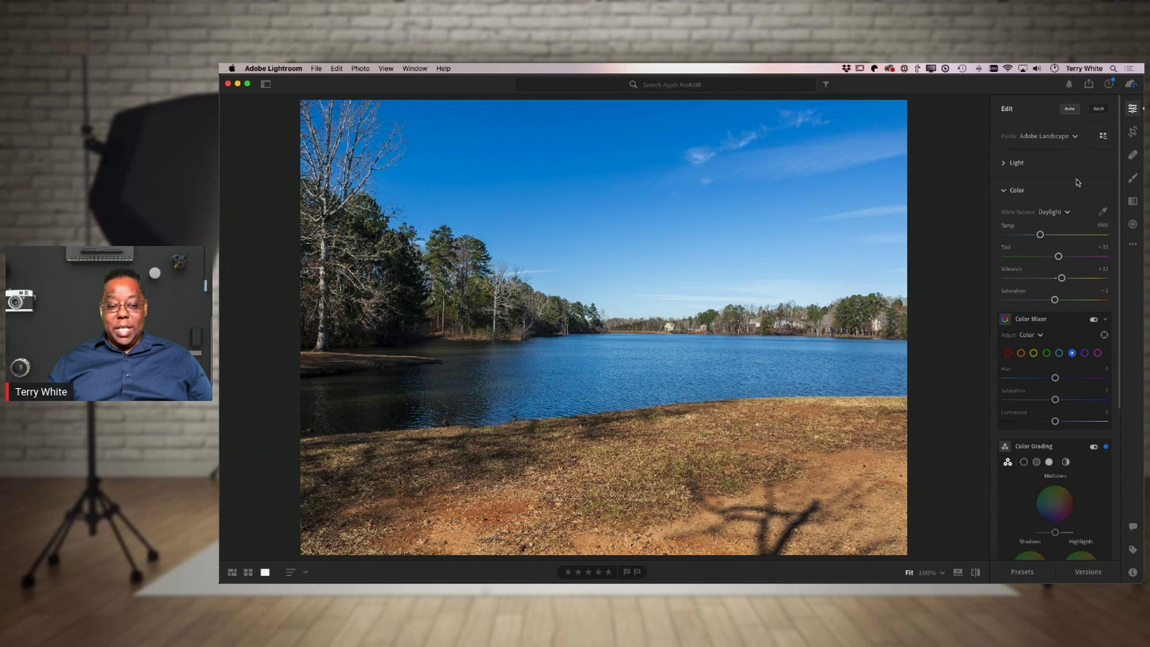